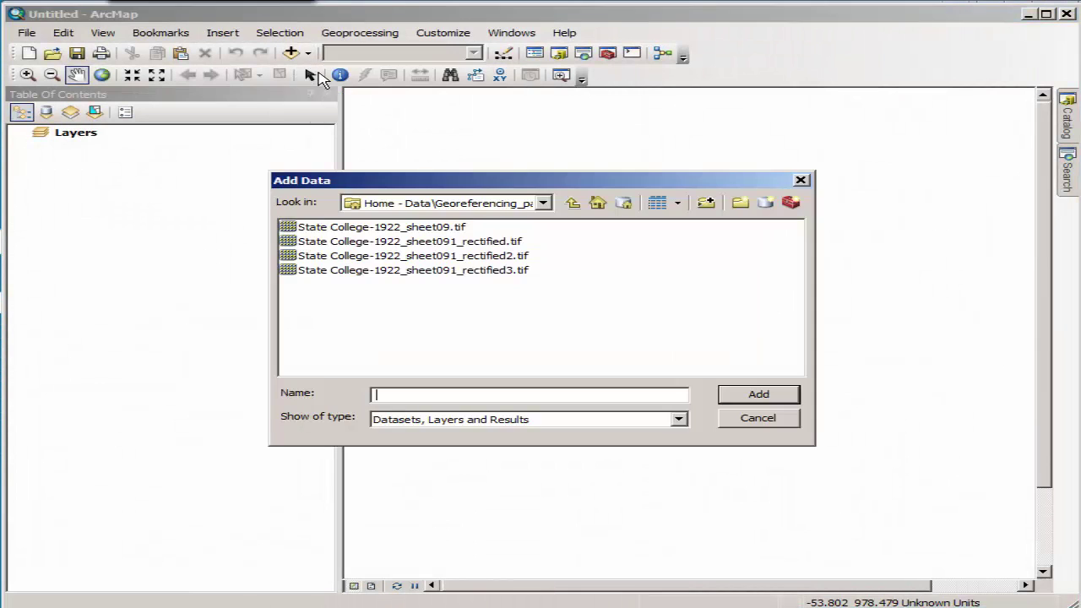
# - Add State College-1922_sheet09.tif to the map, accepting the missing spatial reference warning
pyautogui.click(453, 227)
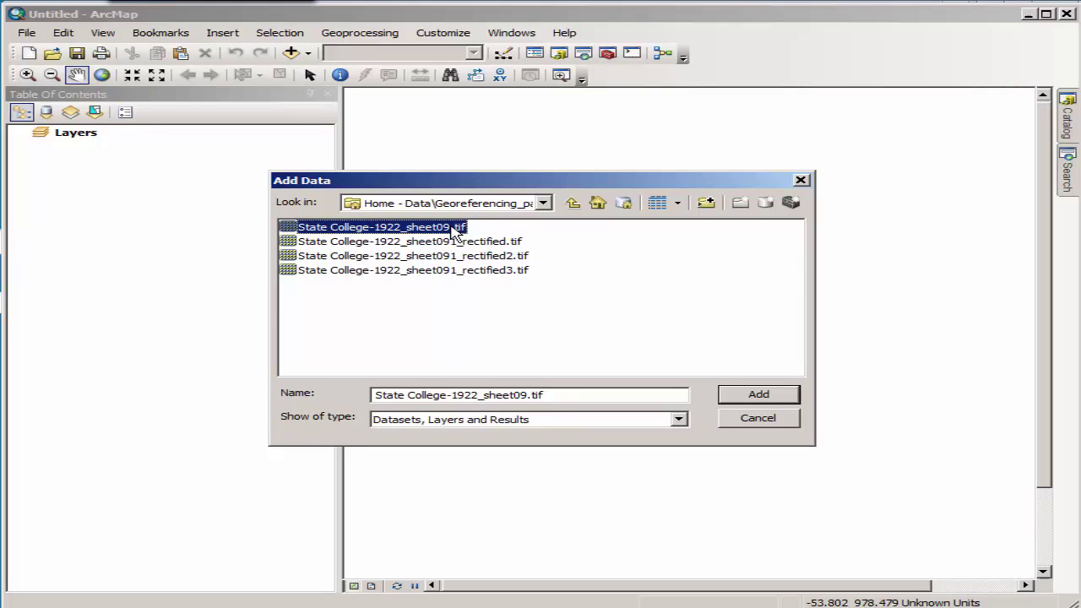
pyautogui.click(742, 403)
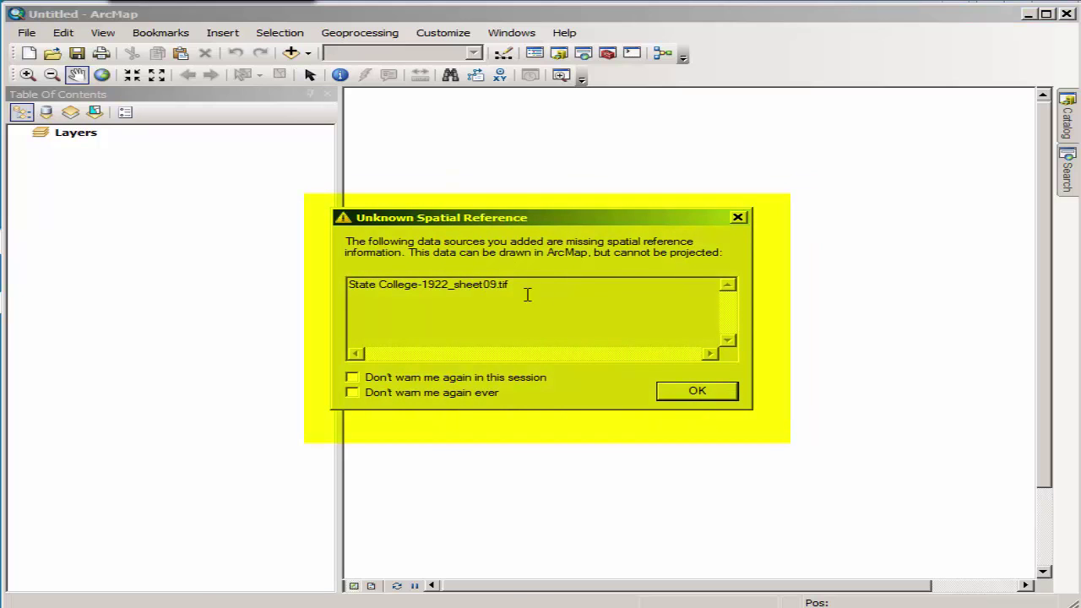
pyautogui.click(698, 404)
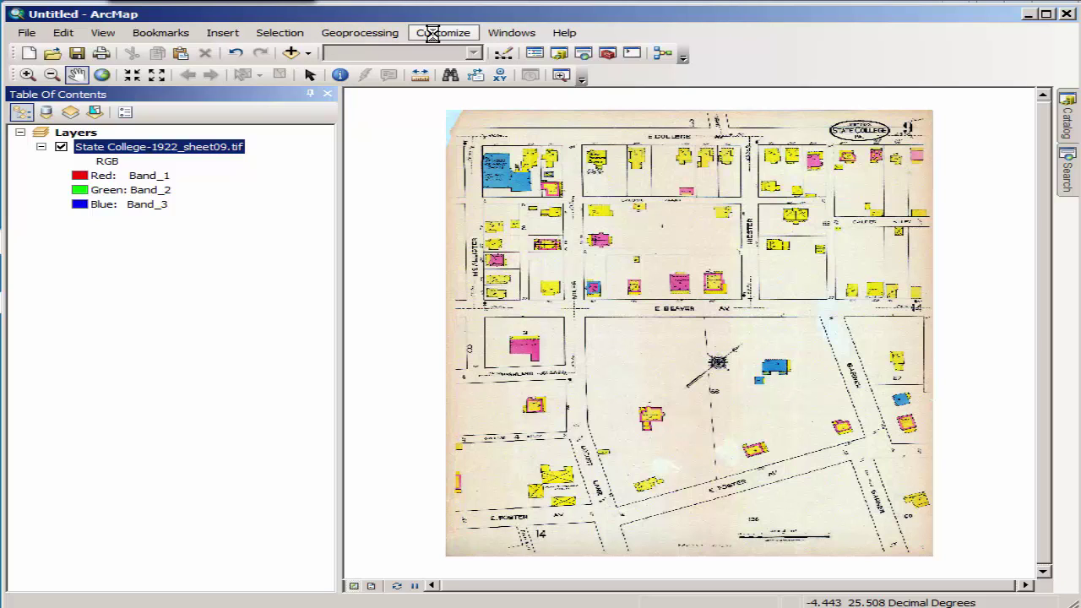
# - Show the Georeferencing toolbar and position it above the map
pyautogui.click(432, 34)
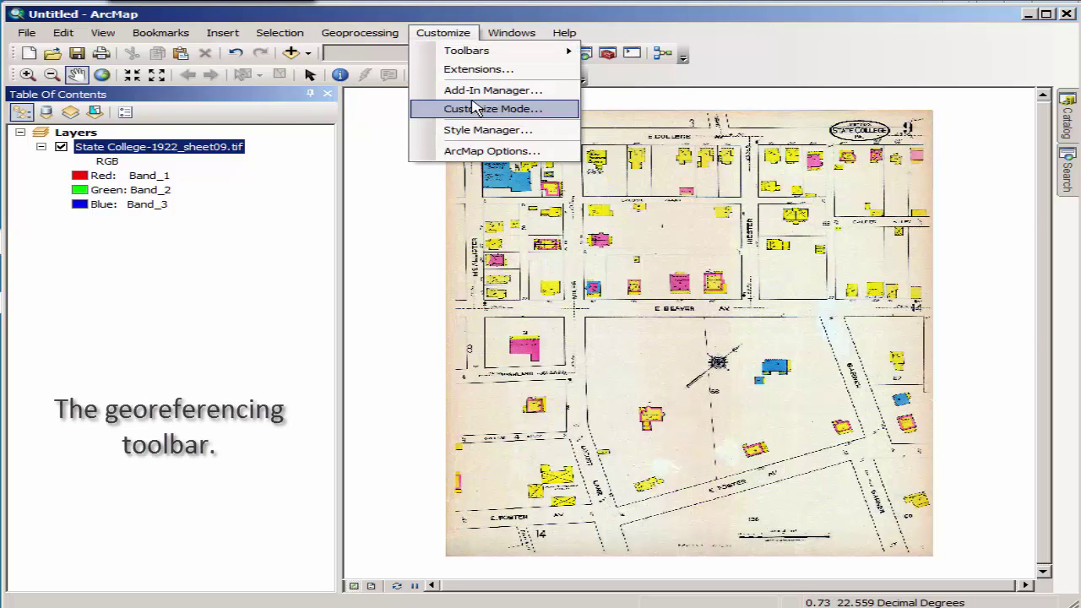
pyautogui.moveTo(517, 59)
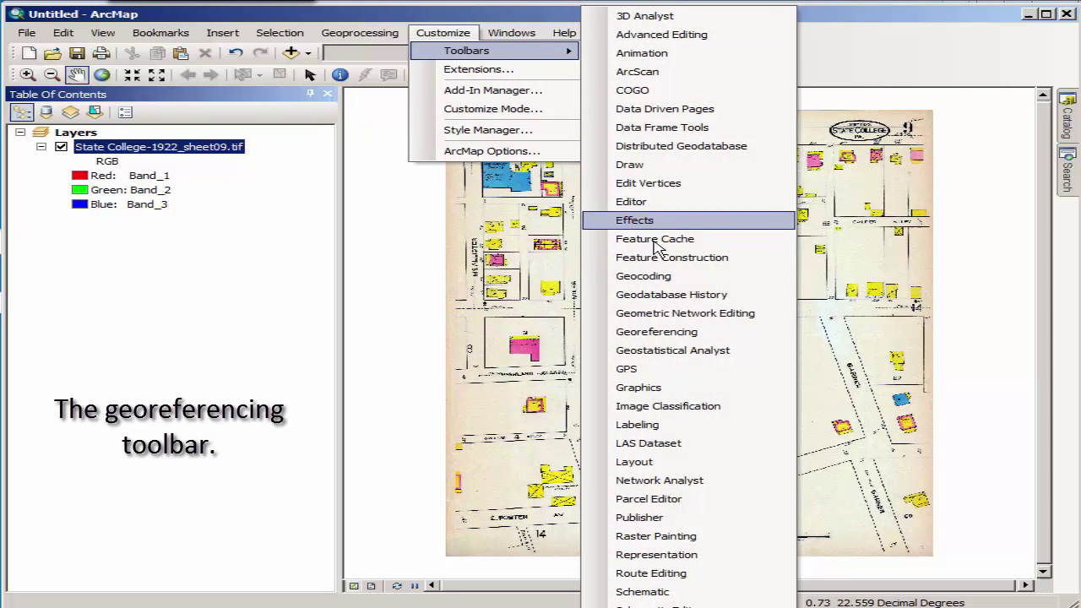
pyautogui.click(670, 334)
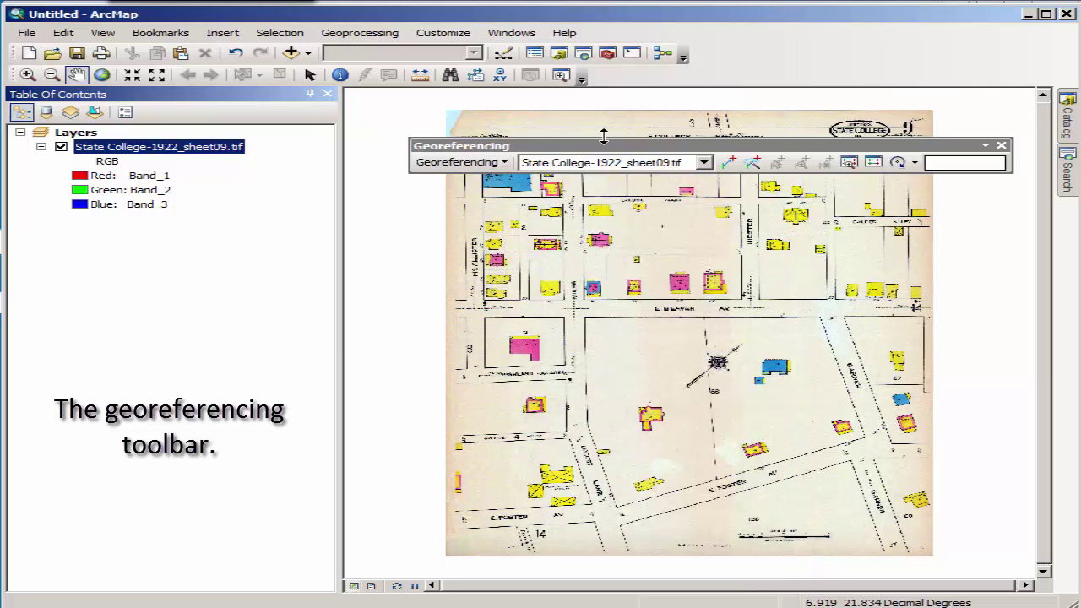
pyautogui.moveTo(600, 145); pyautogui.dragTo(567, 104)
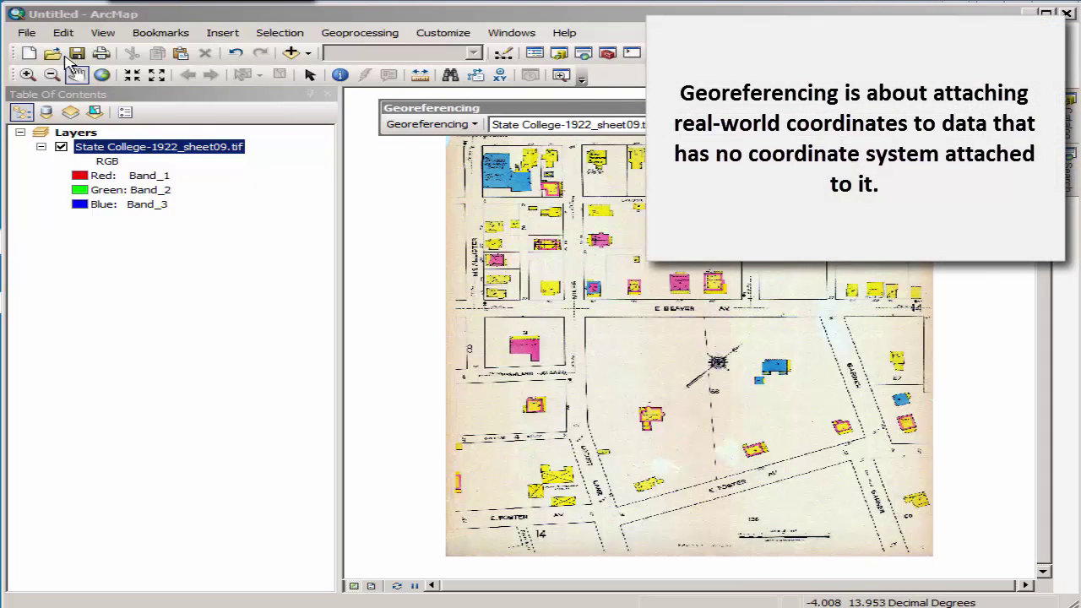
# - Save the map document as georeferencing_pa_demo.mxd in the georeferencing_pa folder
pyautogui.click(26, 32)
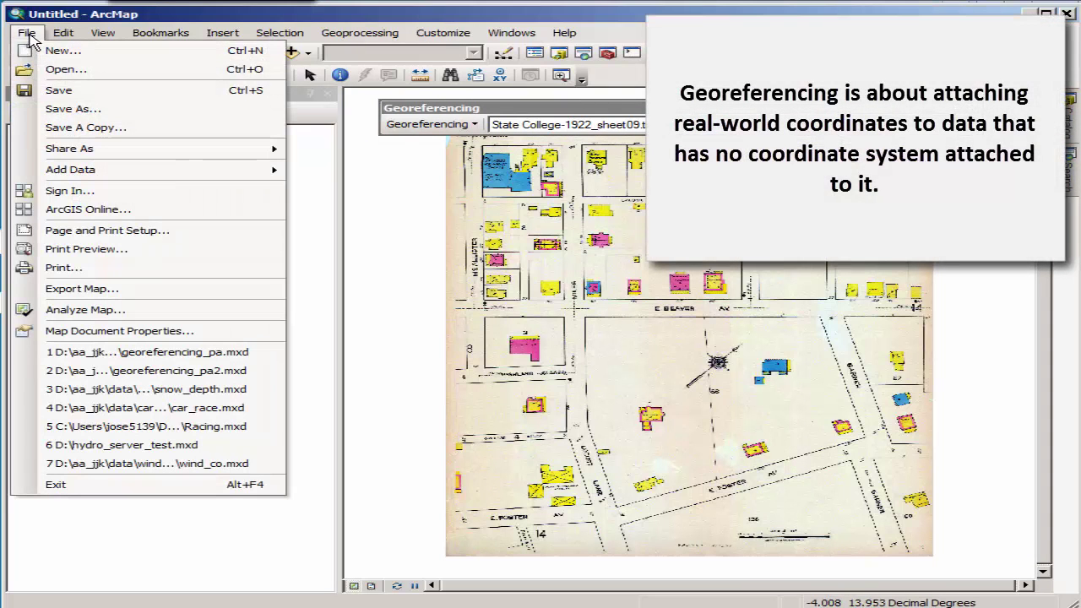
pyautogui.click(68, 109)
pyautogui.click(473, 206)
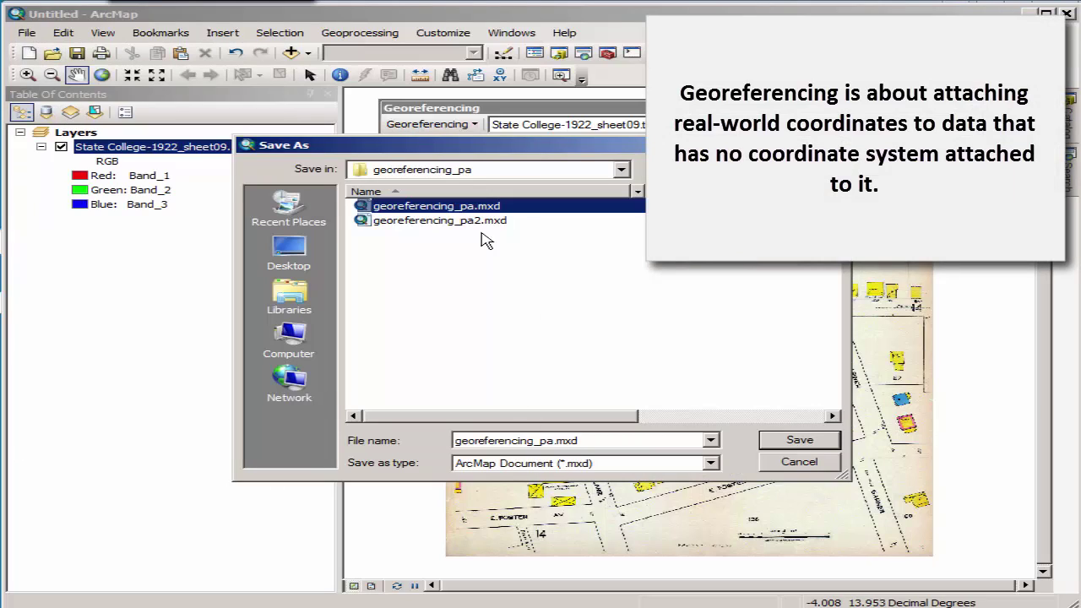
pyautogui.click(555, 440)
pyautogui.click(555, 440)
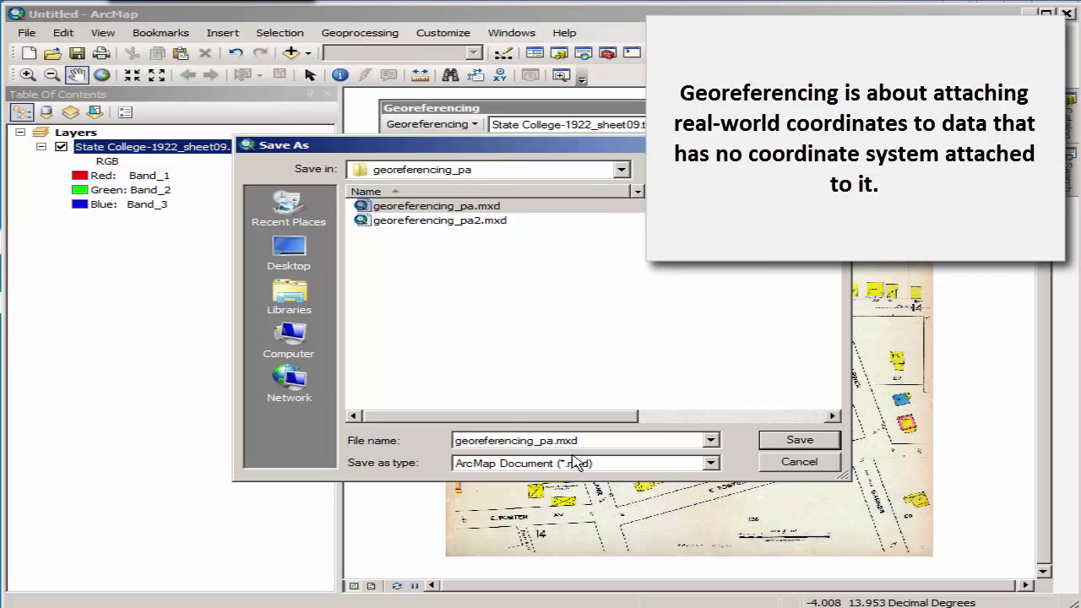
pyautogui.write('demo')
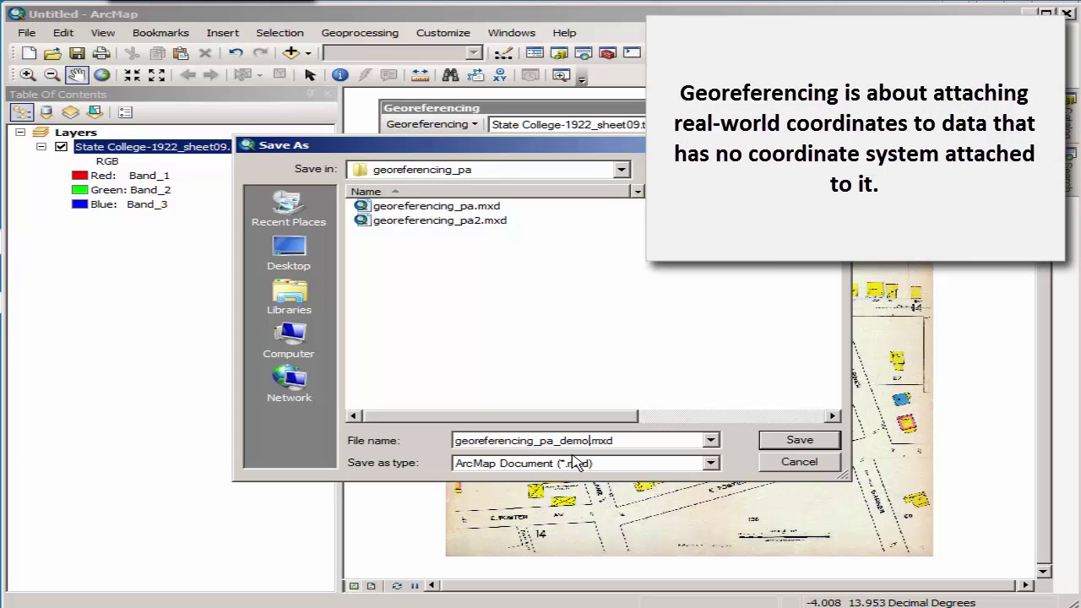
pyautogui.click(828, 444)
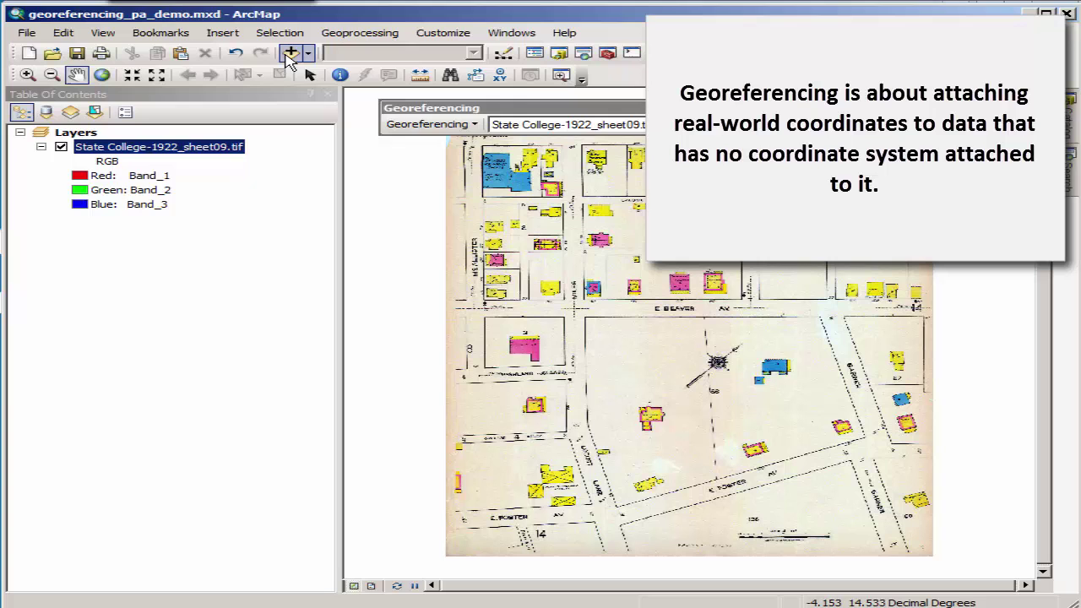
# - Sign in to ArcGIS Online with the account password
pyautogui.click(28, 34)
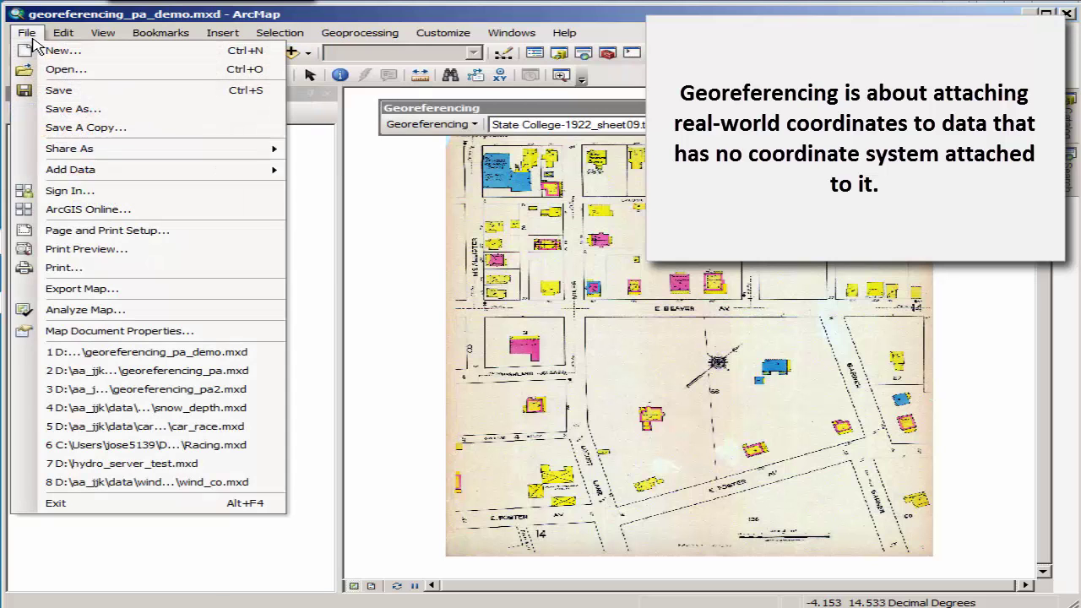
pyautogui.click(109, 190)
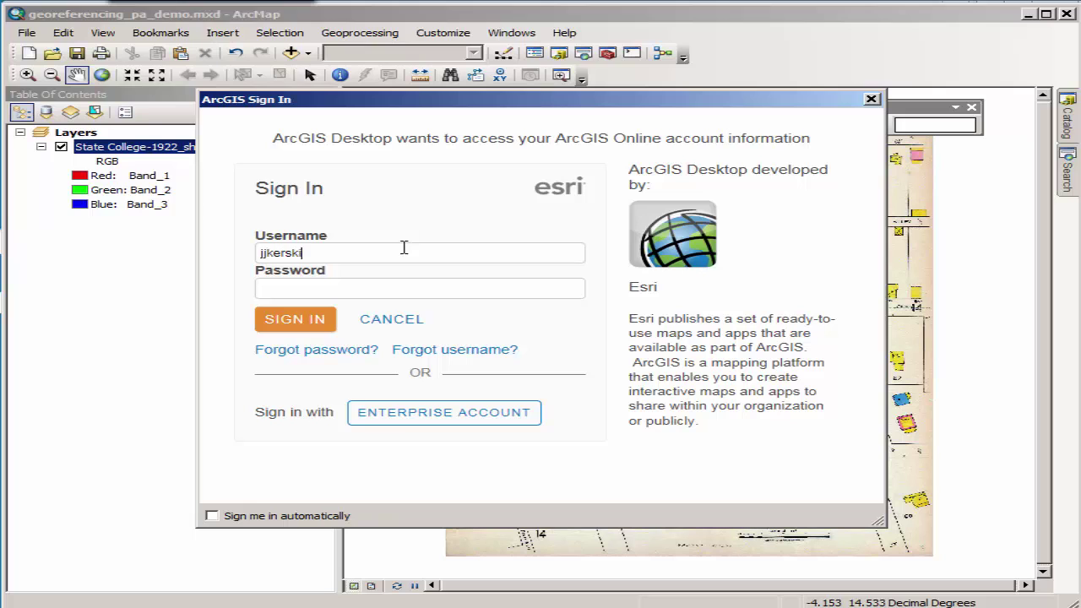
pyautogui.write('•••')
pyautogui.press('Return')
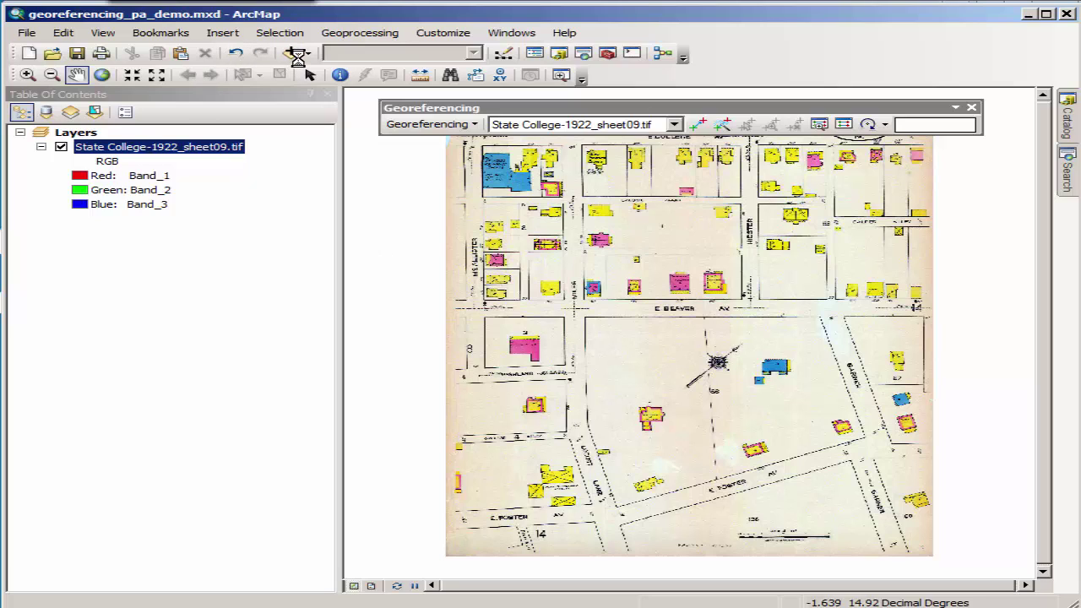
# - Search ArcGIS Online for 'open street map' beyond the regional office and add the OpenStreetMap basemap
pyautogui.click(308, 53)
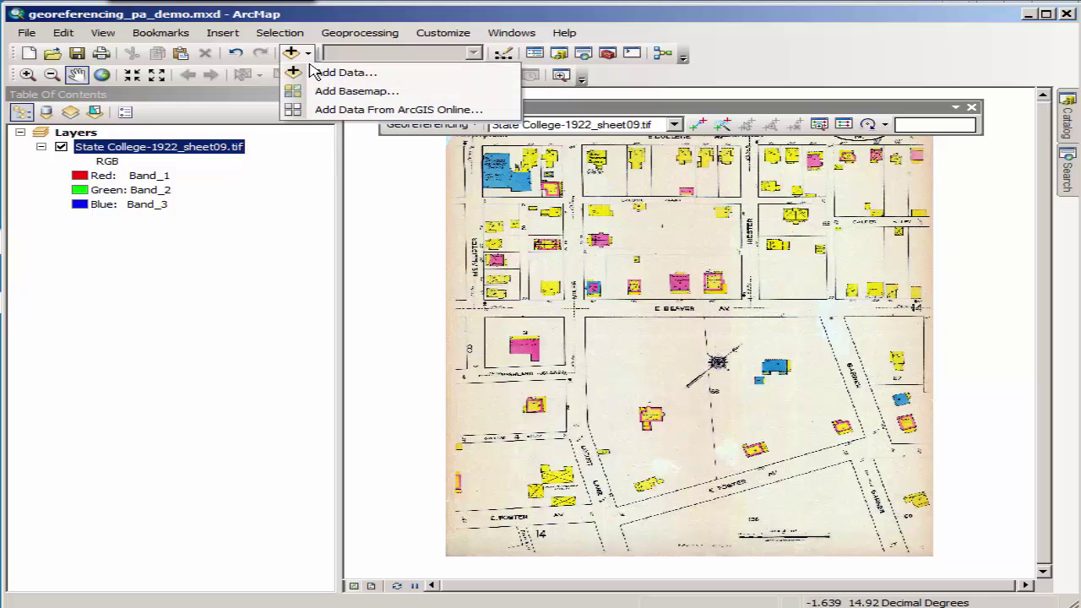
pyautogui.click(340, 111)
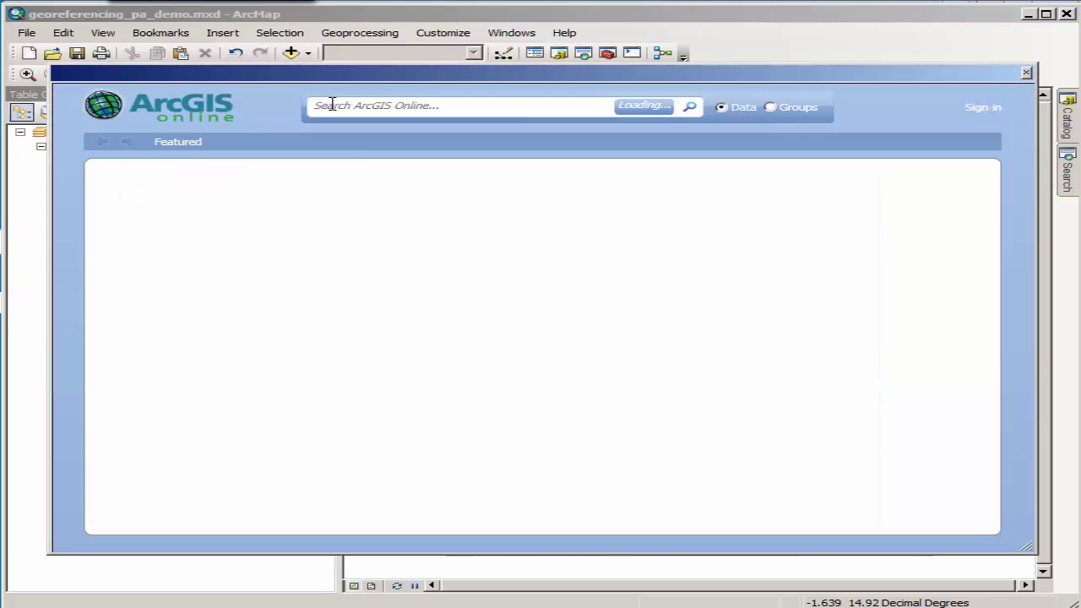
pyautogui.click(410, 108)
pyautogui.write('openstreet map')
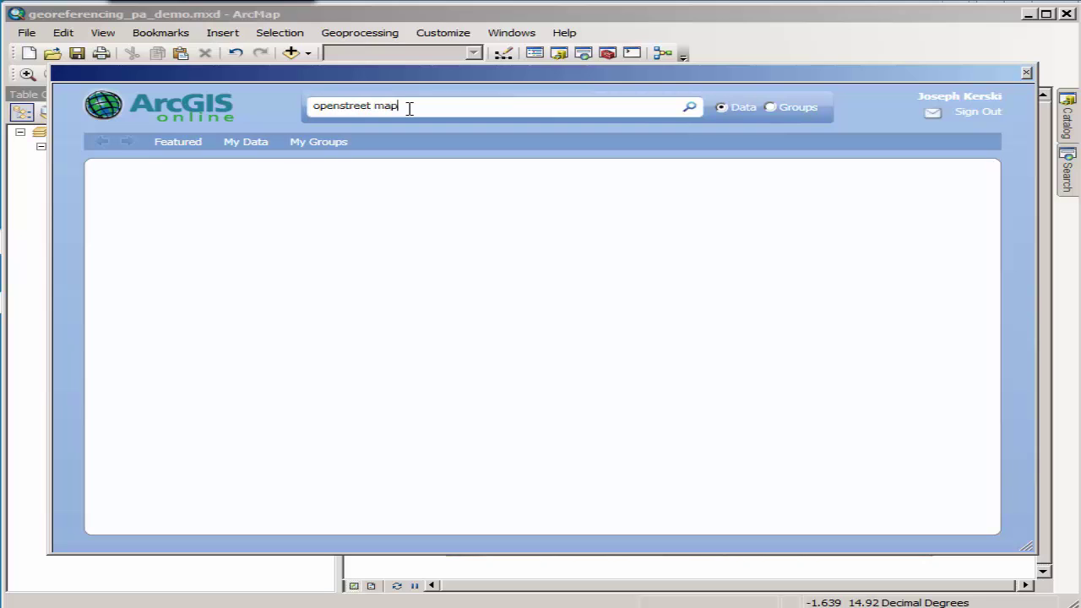
pyautogui.press('Return')
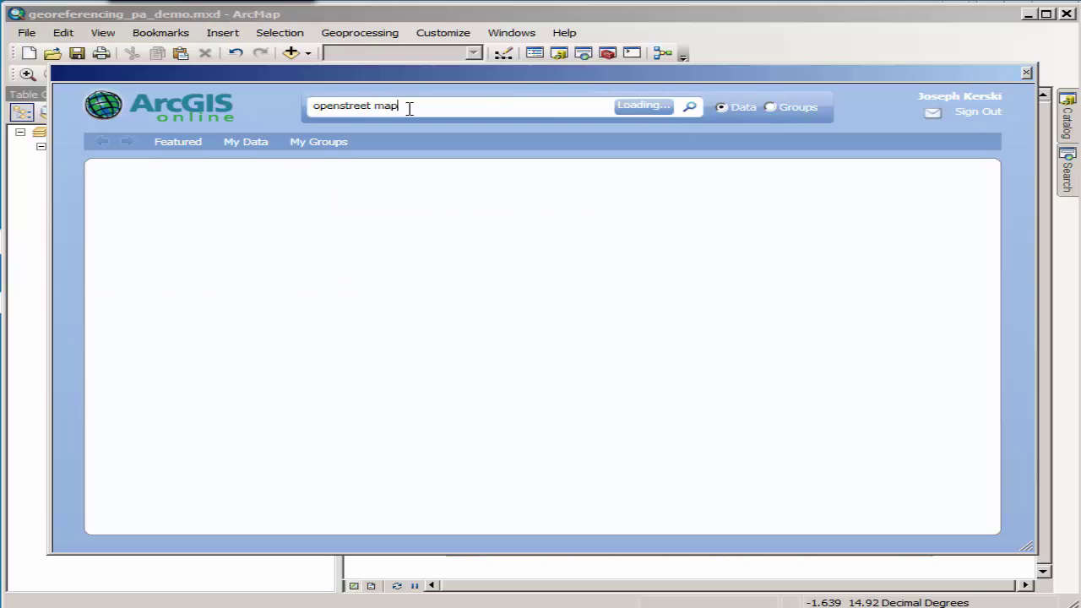
pyautogui.click(95, 288)
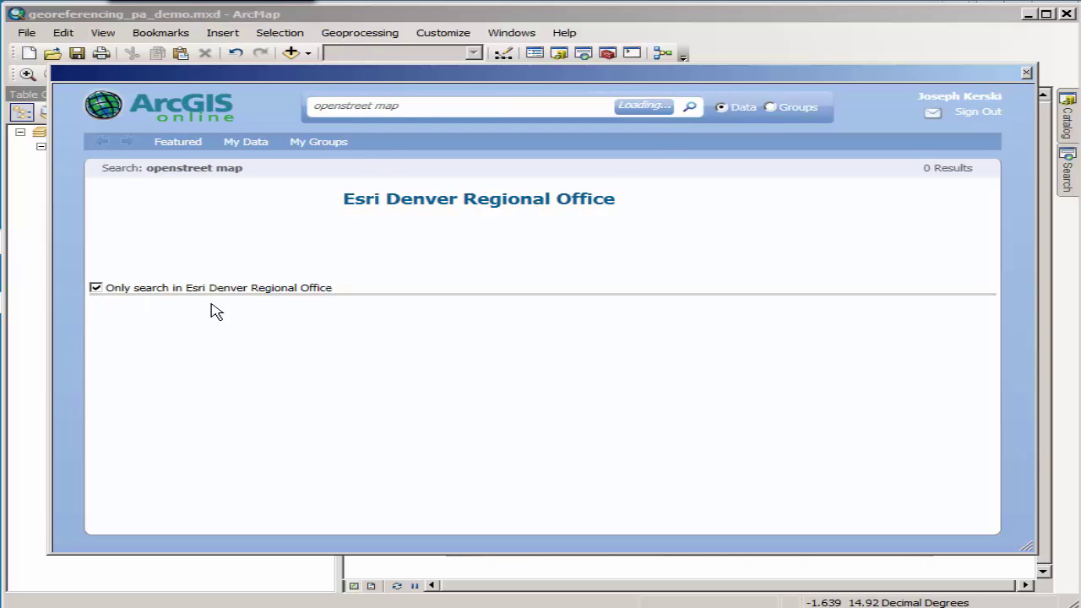
pyautogui.click(346, 104)
pyautogui.press('Left')
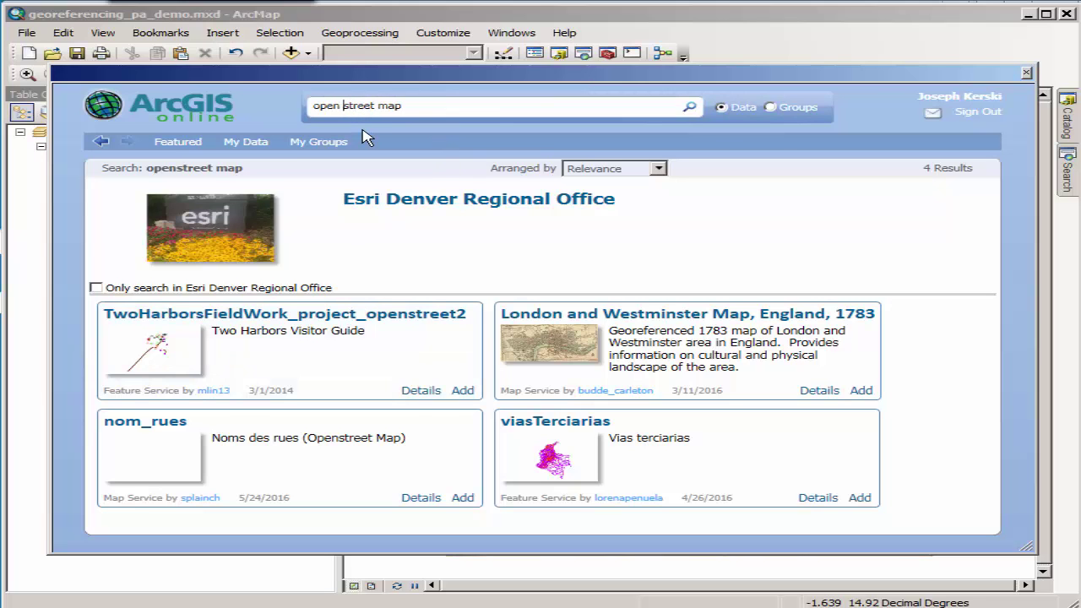
pyautogui.press('Return')
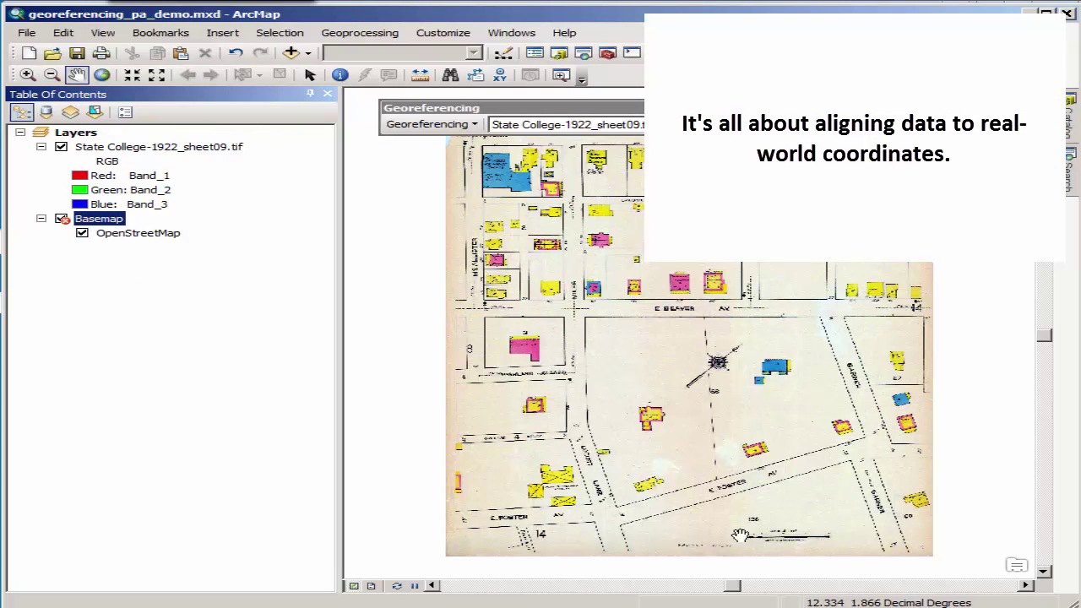
# - Set the data frame coordinate system to Projected > World > WGS 1984 Web Mercator (auxiliary sphere)
pyautogui.click(105, 34)
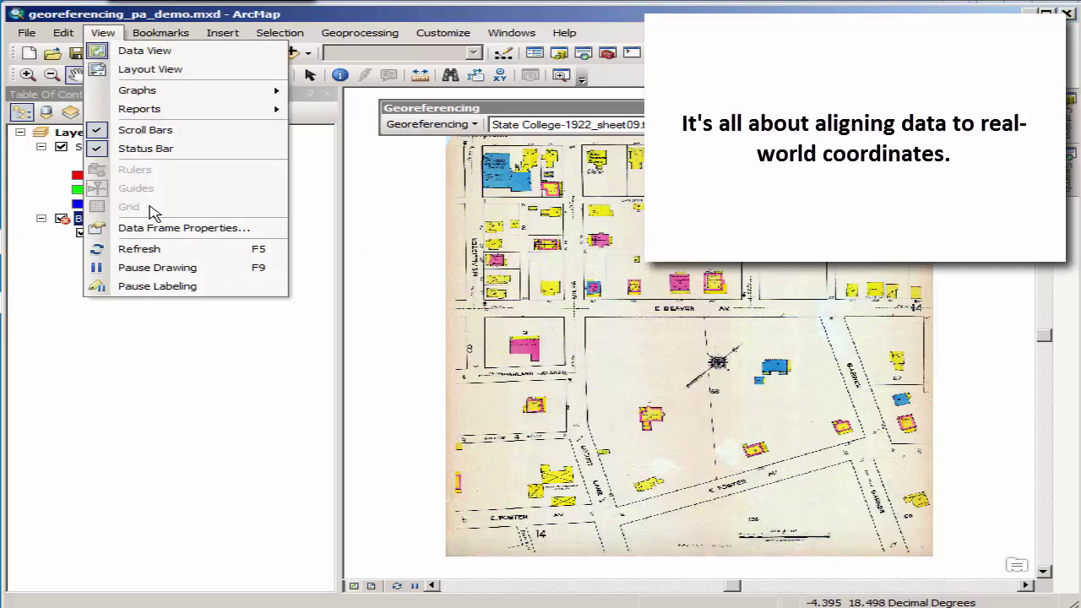
pyautogui.click(152, 230)
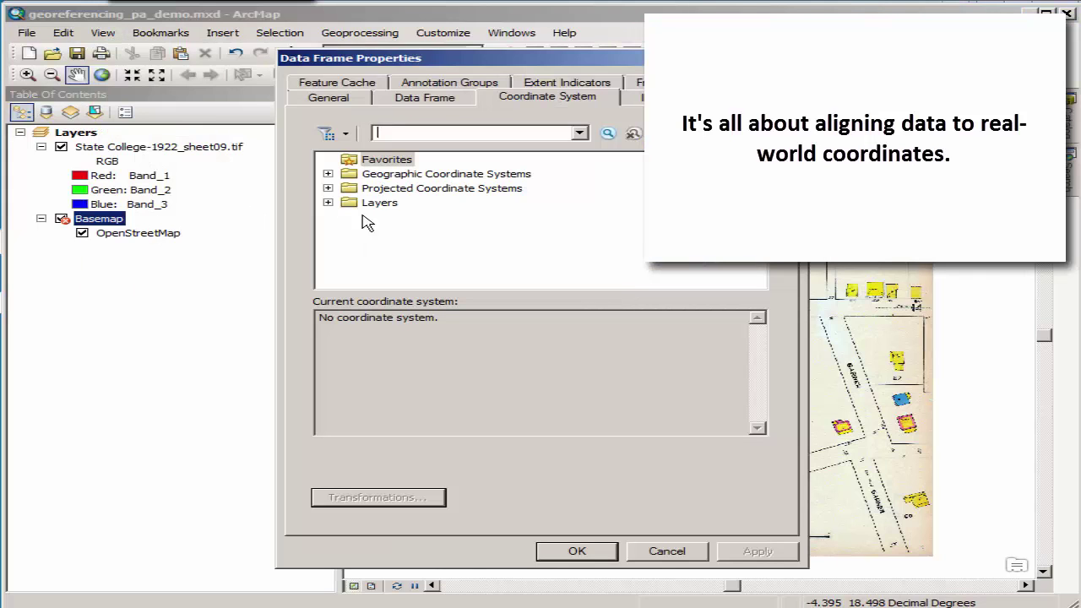
pyautogui.click(403, 189)
pyautogui.click(328, 189)
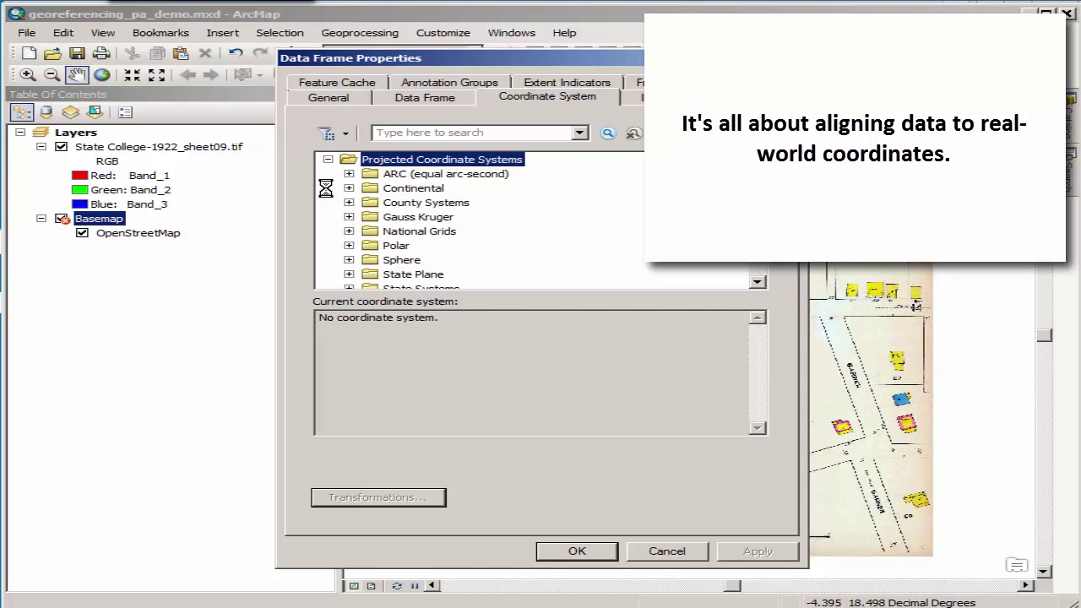
pyautogui.scroll(-2, 439, 251)
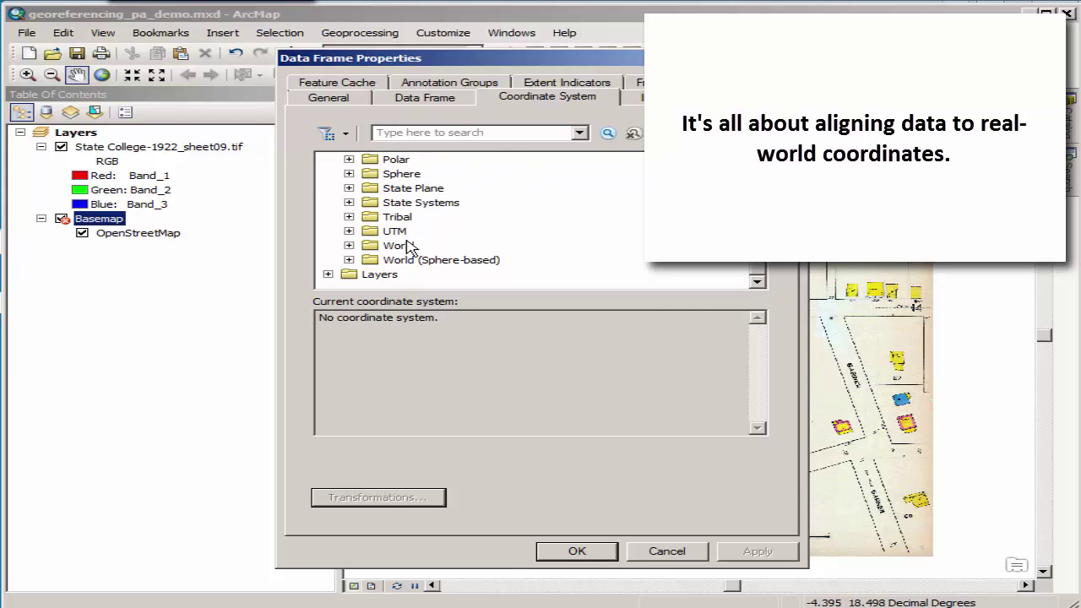
pyautogui.click(399, 246)
pyautogui.click(350, 246)
pyautogui.scroll(-5, 415, 244)
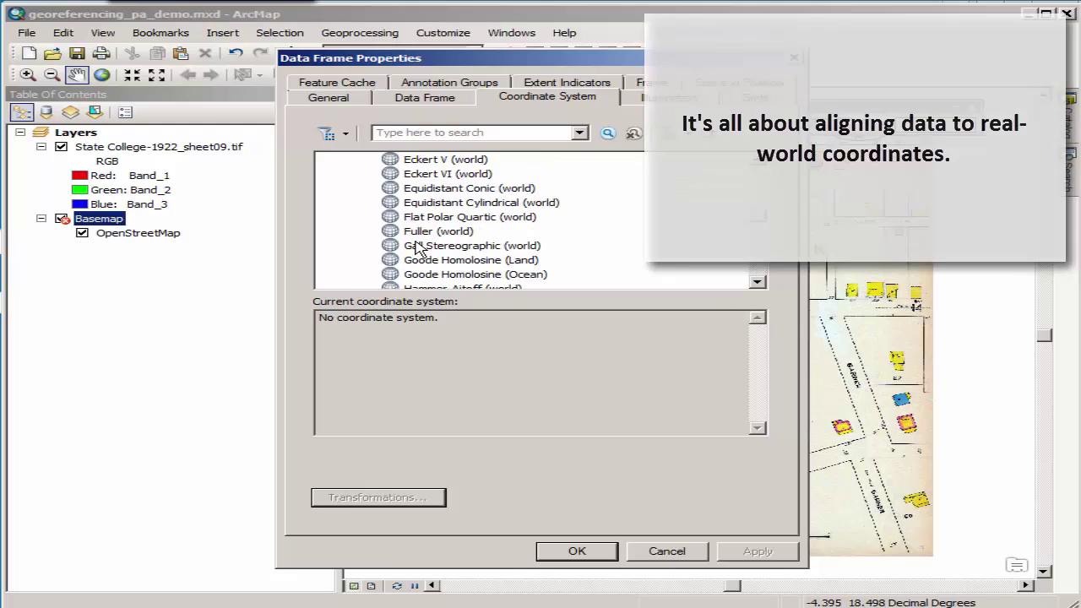
pyautogui.scroll(-9, 423, 249)
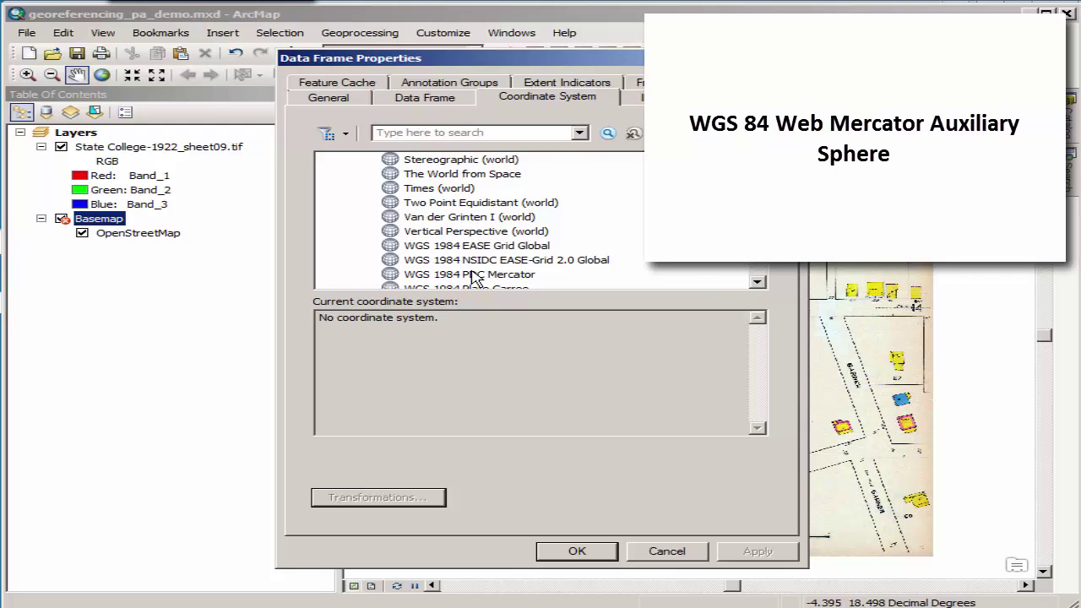
pyautogui.scroll(-1, 476, 280)
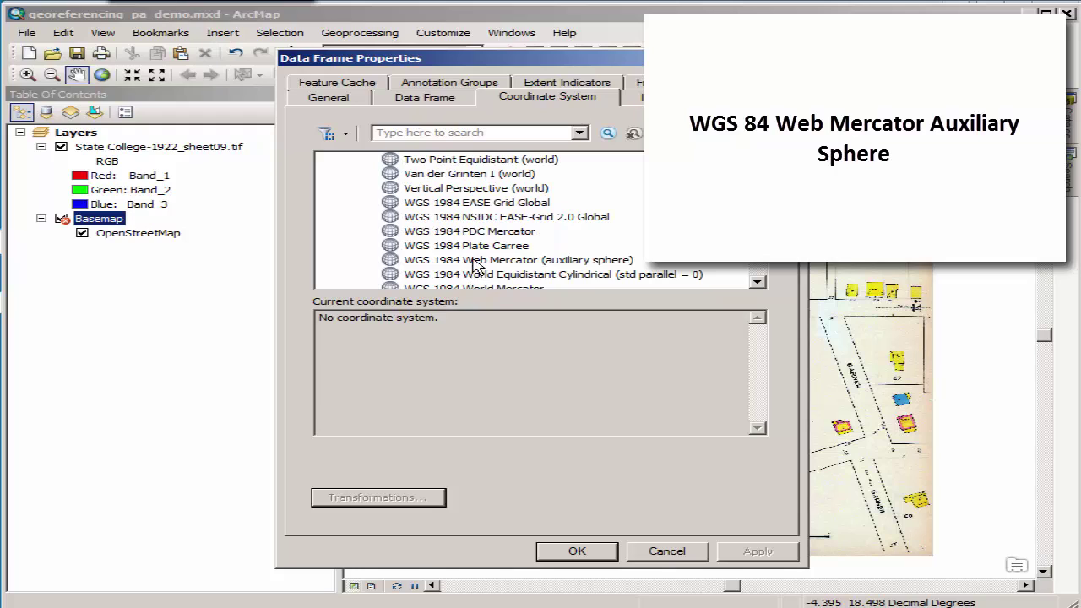
pyautogui.click(473, 262)
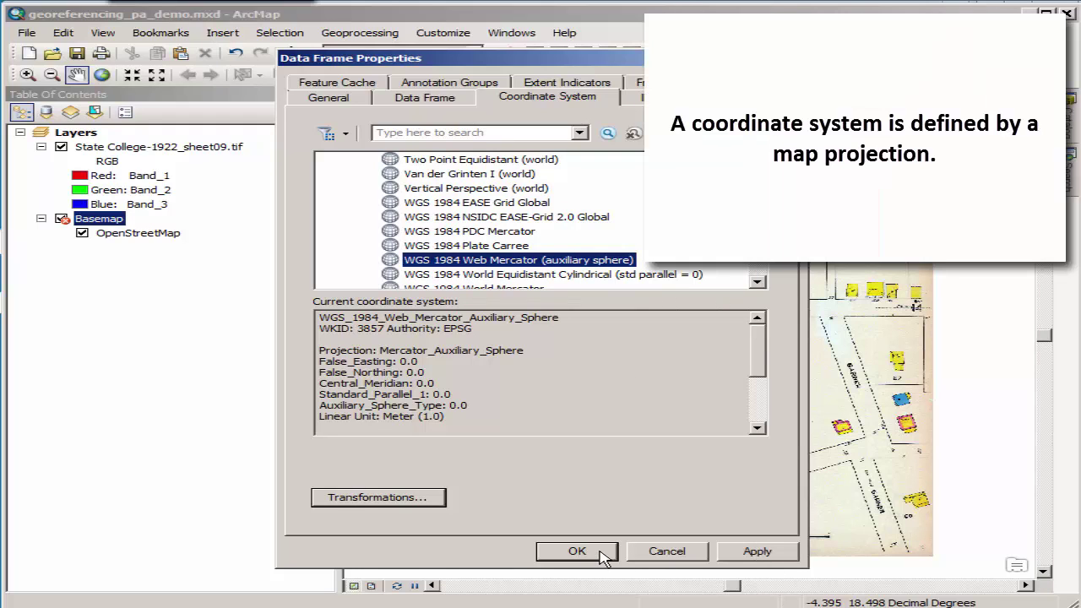
pyautogui.click(745, 557)
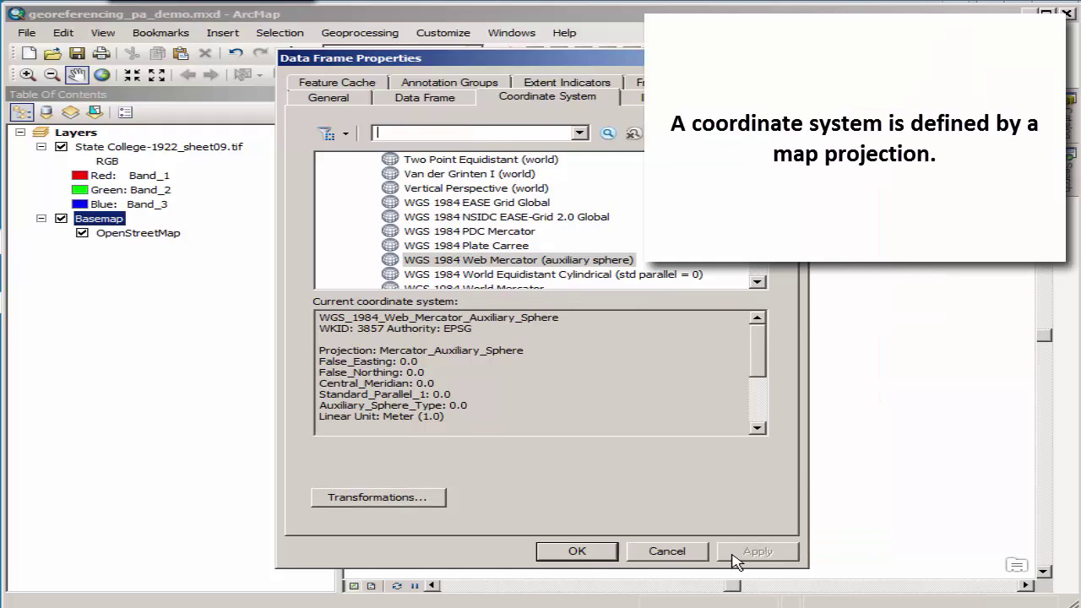
pyautogui.click(583, 552)
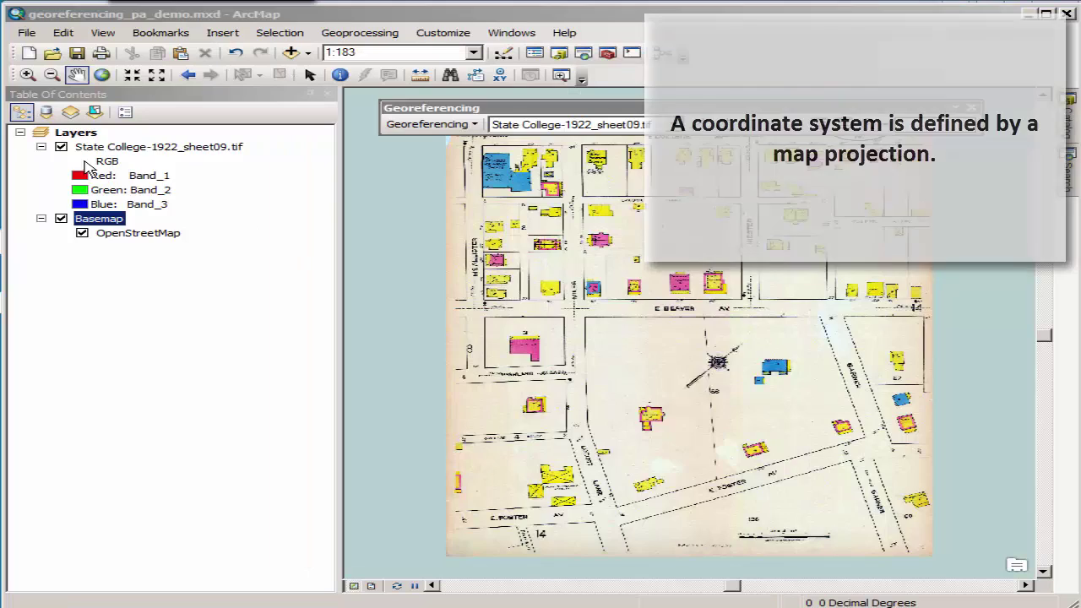
# - Hide the scanned 1922 sheet layer so only the basemap shows
pyautogui.click(61, 146)
pyautogui.rightClick(110, 225)
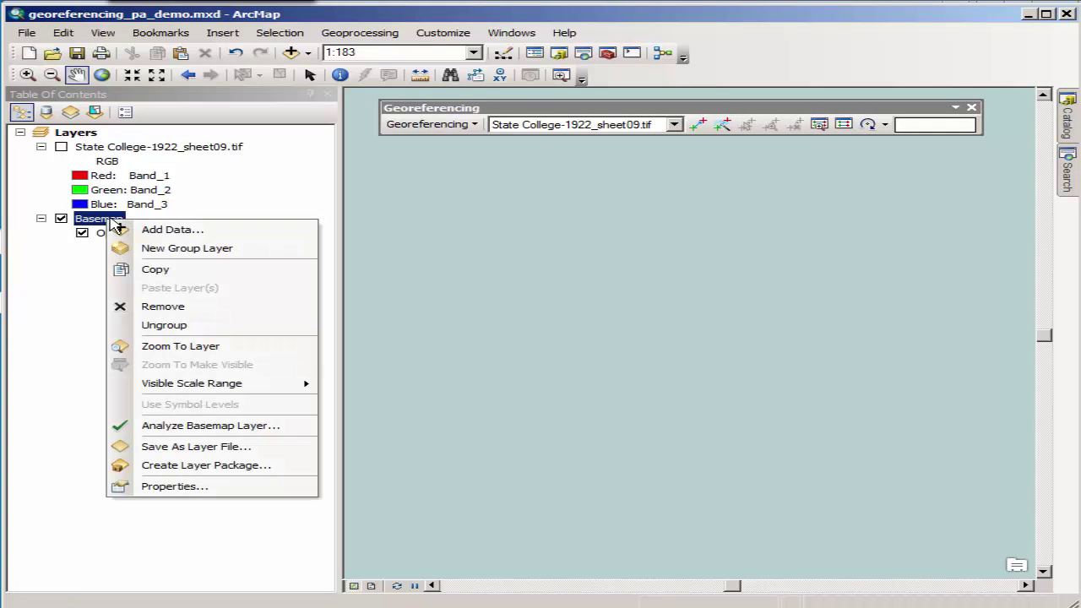
pyautogui.click(661, 461)
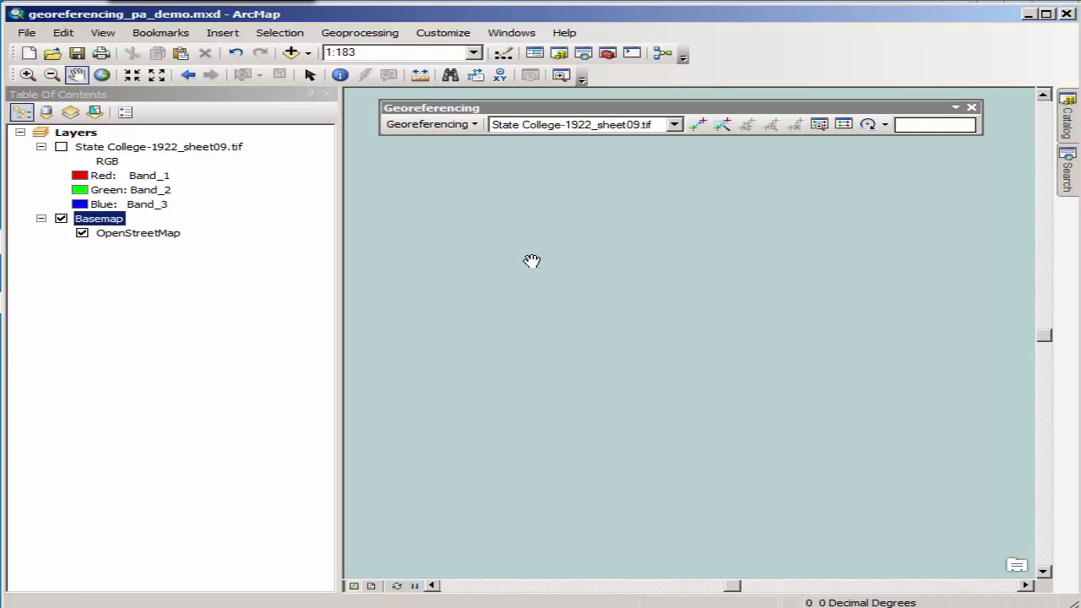
# - Zoom from full extent through Pennsylvania down to downtown State College near campus
pyautogui.click(157, 75)
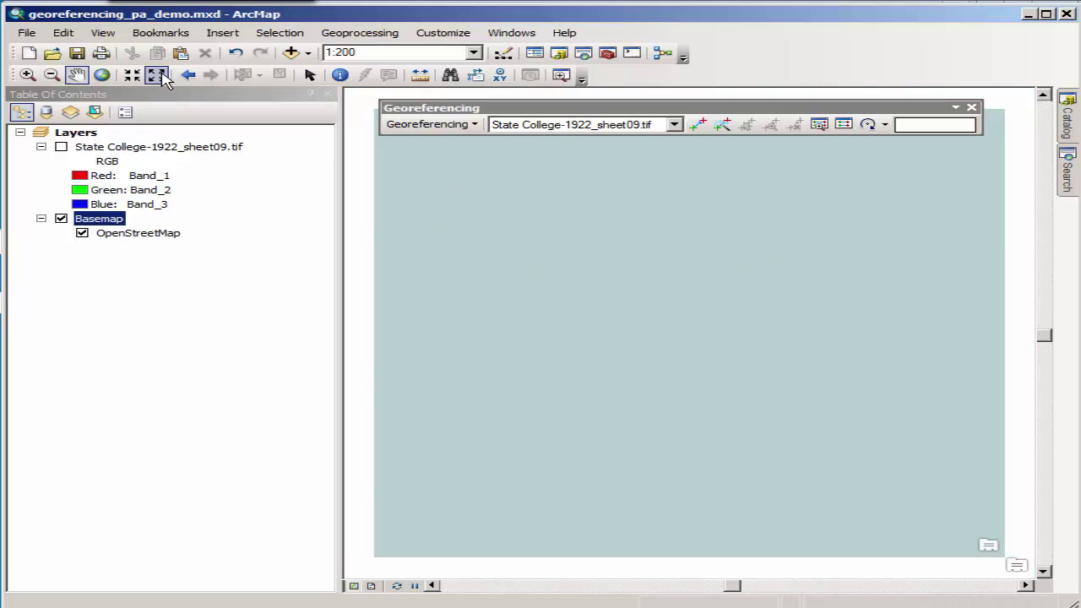
pyautogui.click(27, 74)
pyautogui.moveTo(577, 267); pyautogui.dragTo(551, 289)
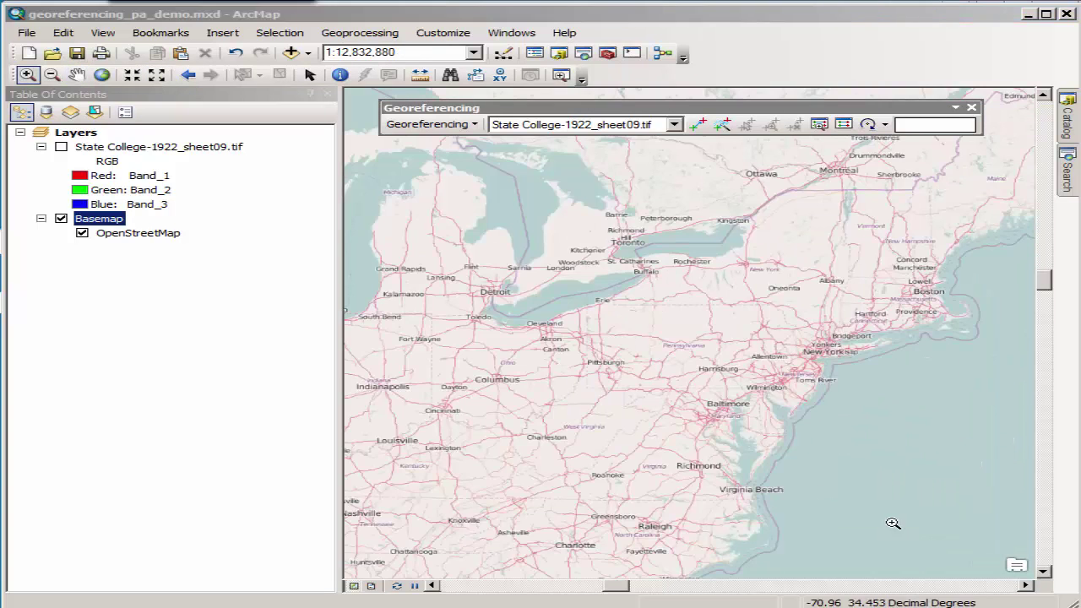
pyautogui.moveTo(720, 370); pyautogui.dragTo(623, 293)
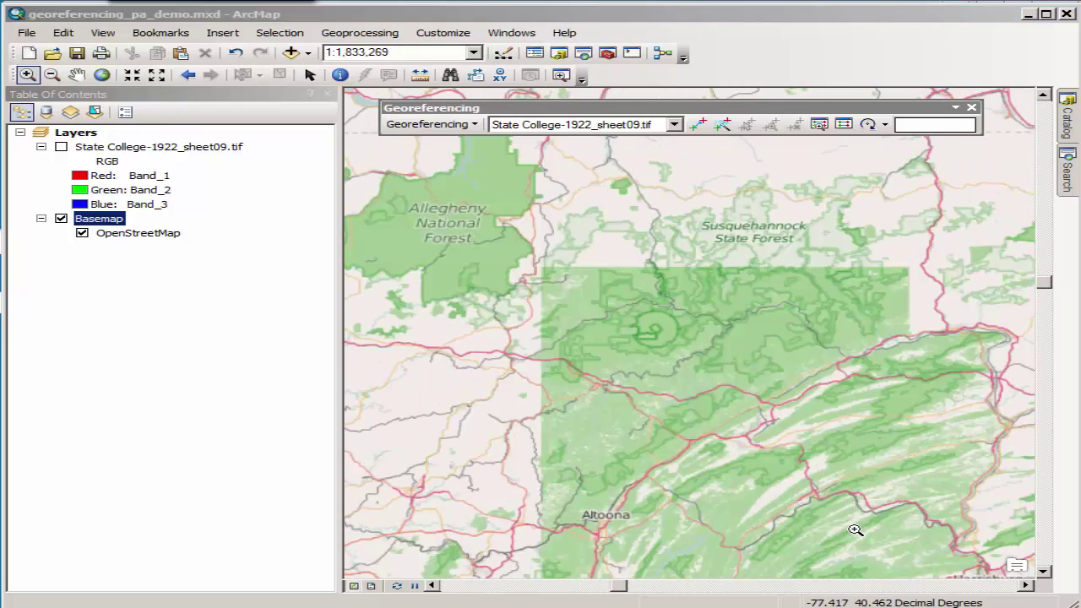
pyautogui.moveTo(849, 531); pyautogui.dragTo(483, 328)
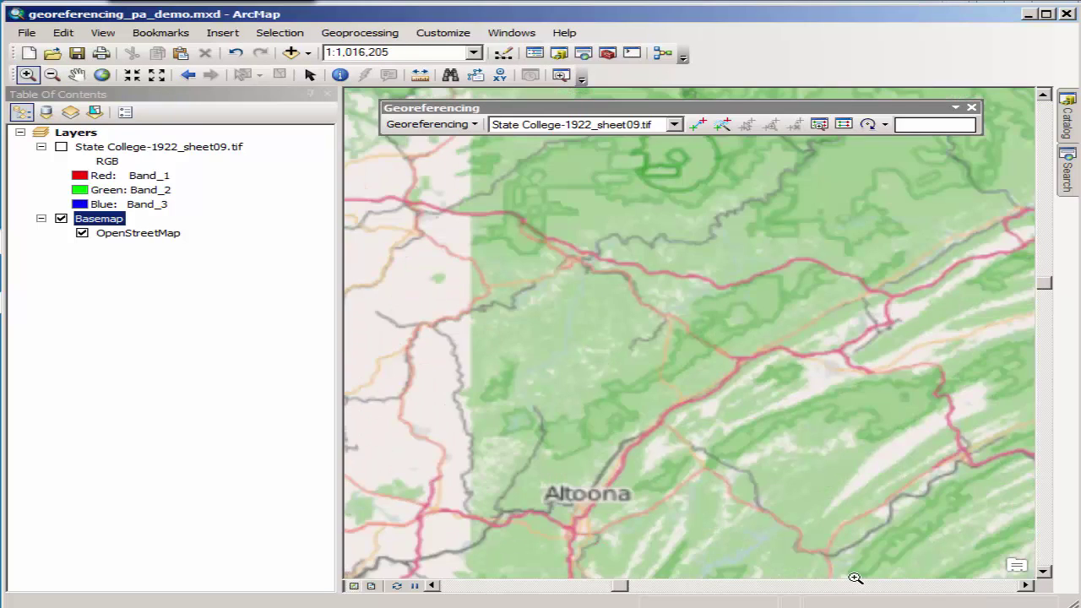
pyautogui.moveTo(964, 501); pyautogui.dragTo(532, 206)
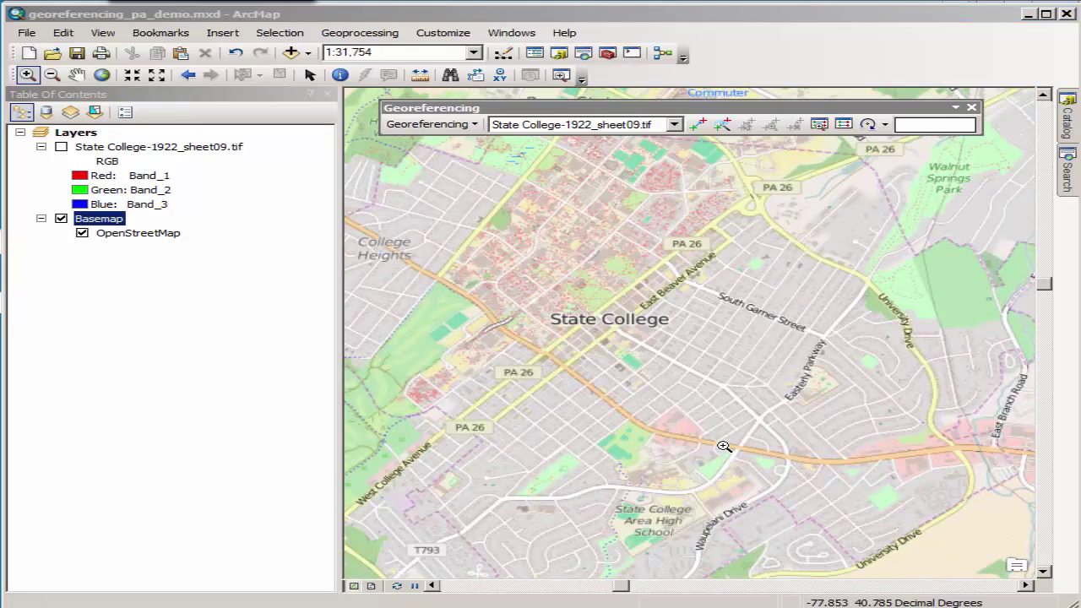
pyautogui.moveTo(794, 365); pyautogui.dragTo(528, 182)
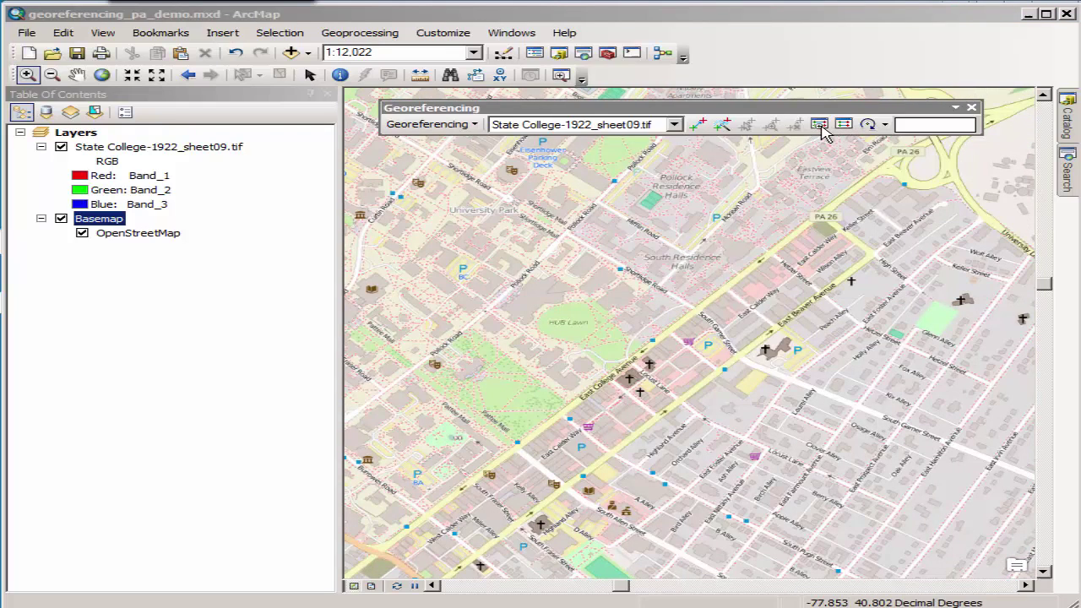
# - Show the 1922 sheet in a separate viewer at the right and zoom the basemap to the HUB Lawn area
pyautogui.click(820, 125)
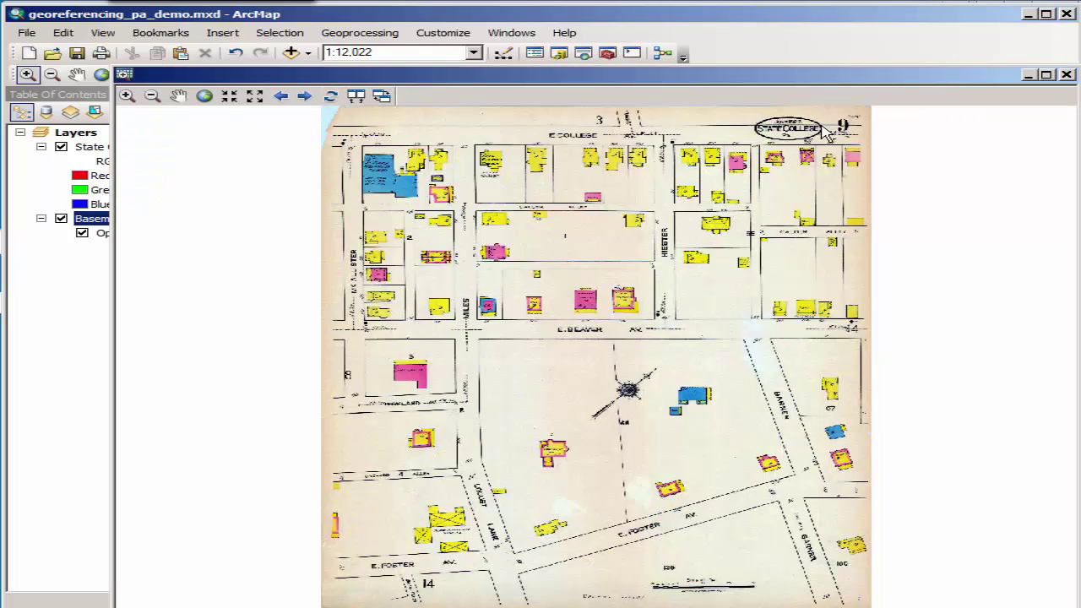
pyautogui.moveTo(623, 82); pyautogui.dragTo(1080, 78)
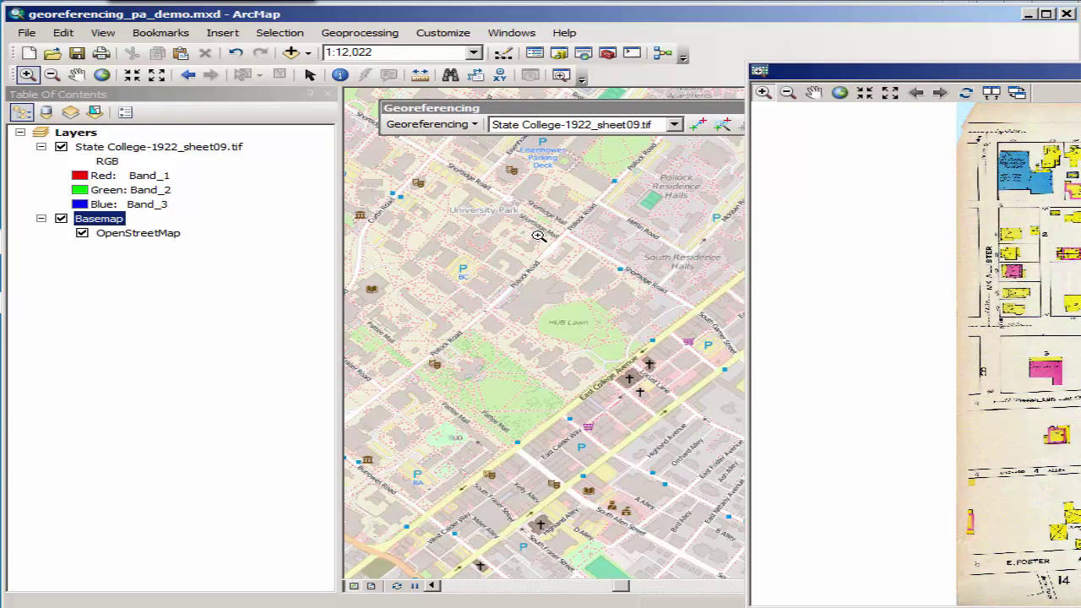
pyautogui.moveTo(536, 237); pyautogui.dragTo(826, 473)
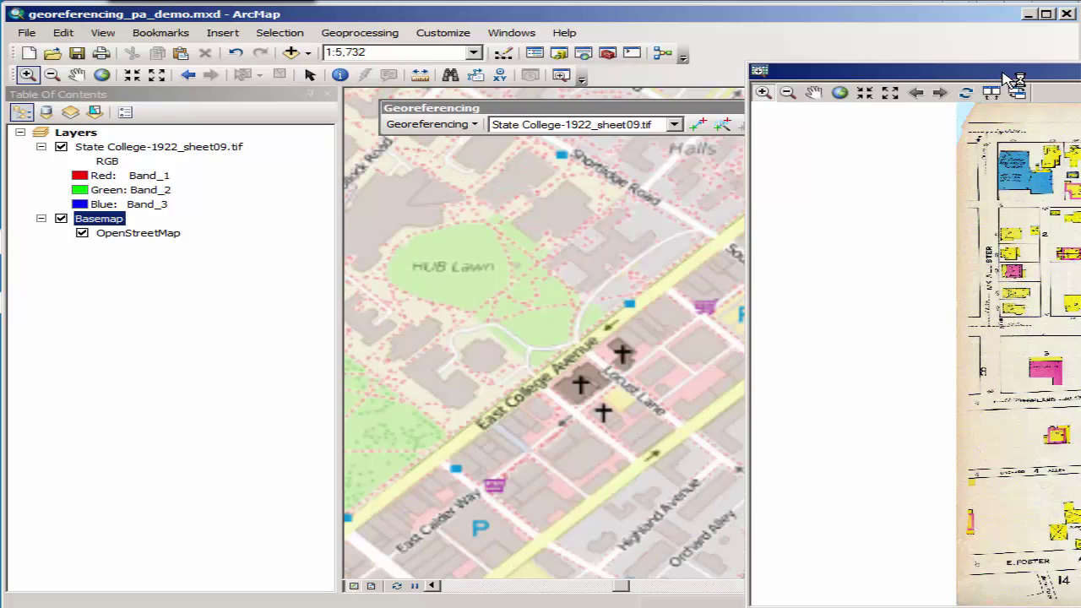
pyautogui.moveTo(1012, 71); pyautogui.dragTo(1080, 71)
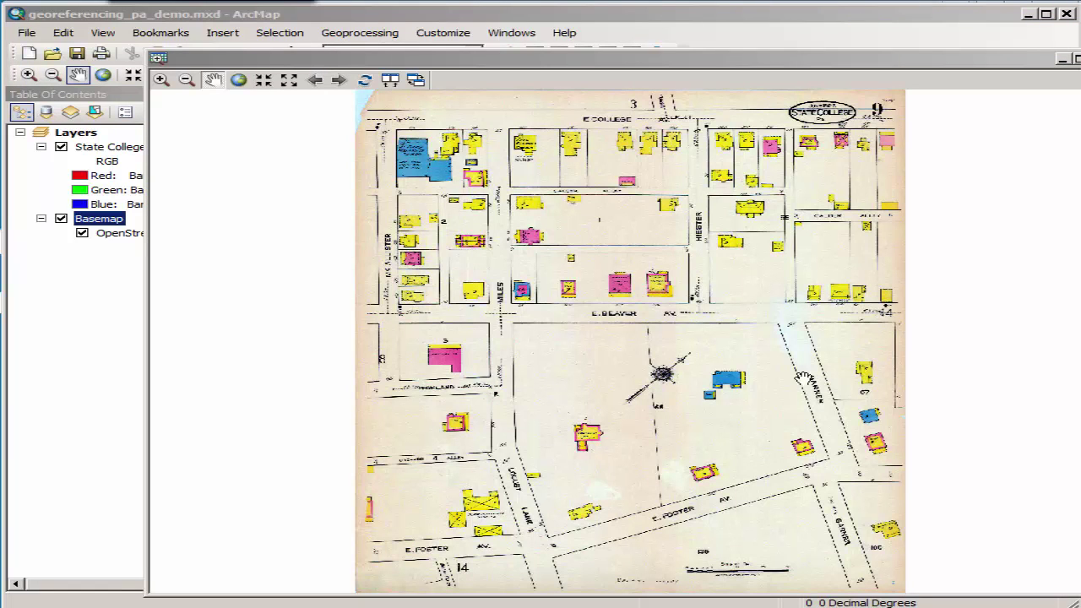
pyautogui.moveTo(510, 59); pyautogui.dragTo(1080, 60)
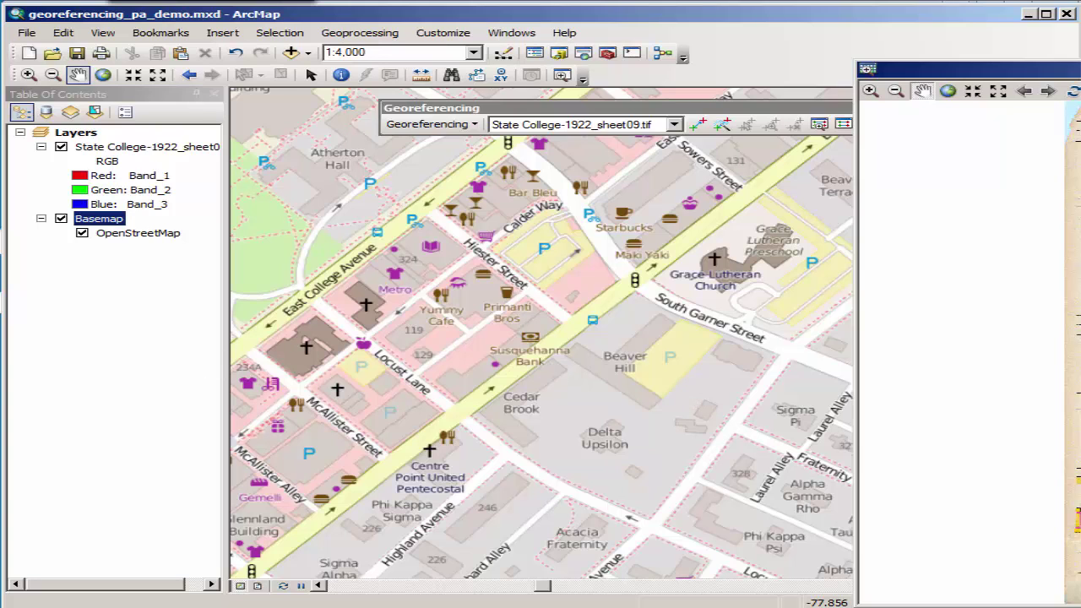
pyautogui.click(475, 125)
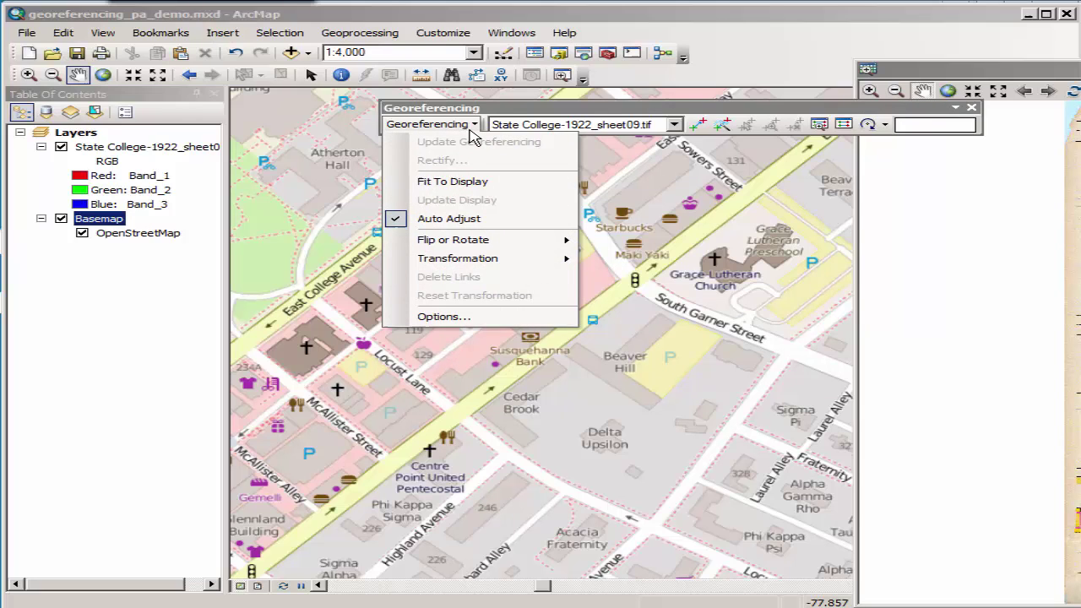
# - Keep State College-1922_sheet09.tif as the target layer, activate Add Control Points, and move the viewer over the map
pyautogui.click(473, 127)
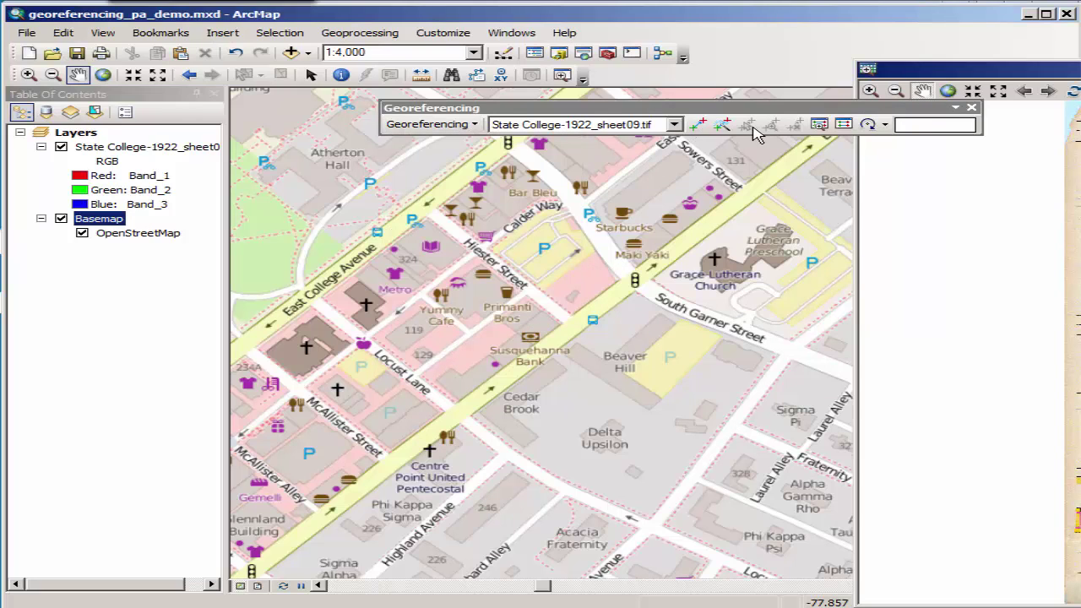
pyautogui.click(679, 127)
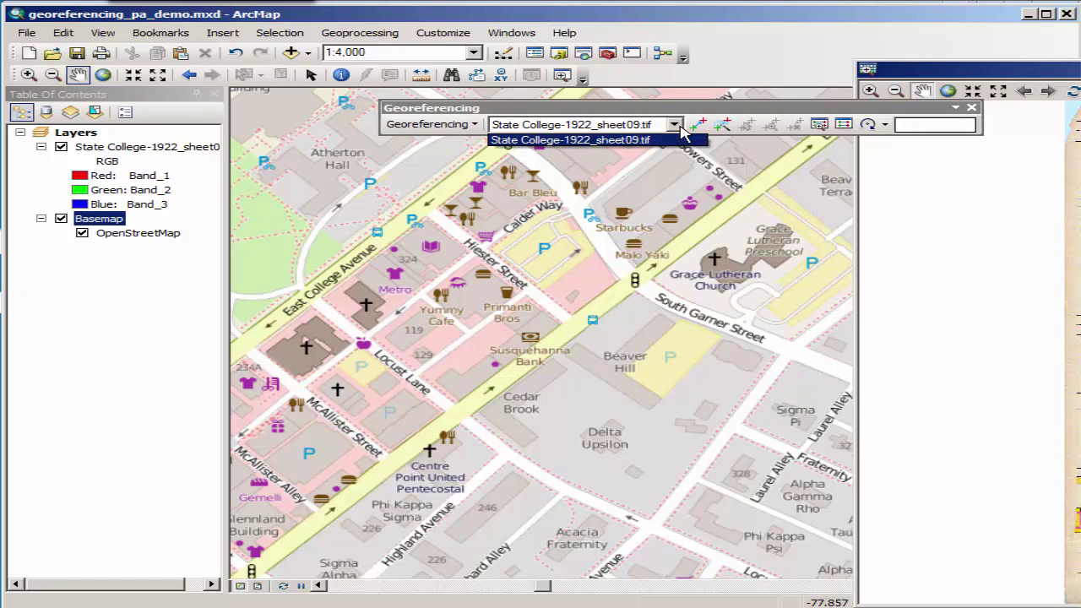
pyautogui.click(680, 127)
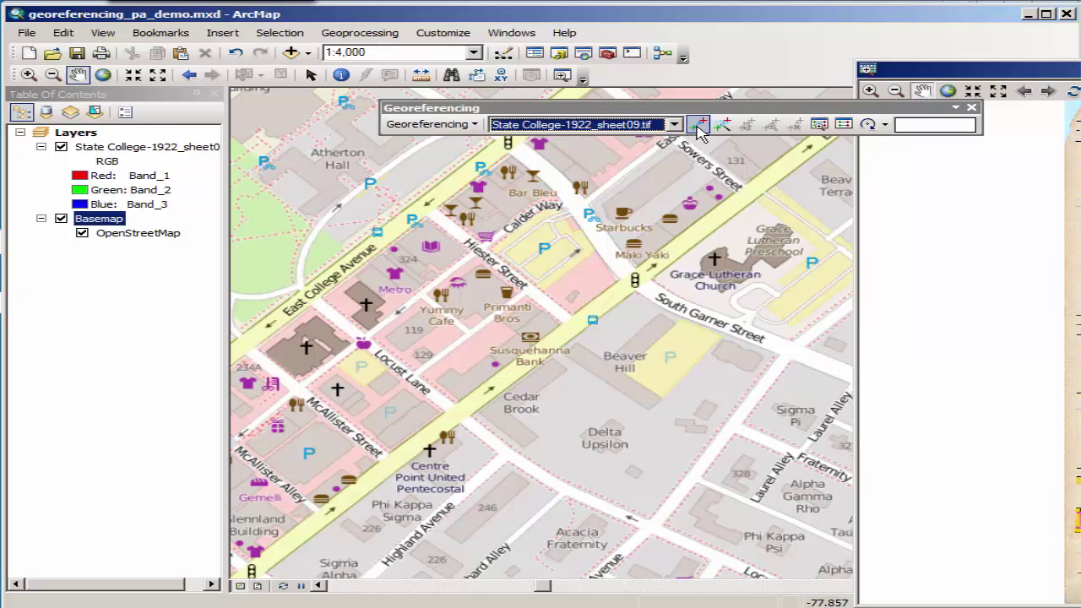
pyautogui.click(700, 127)
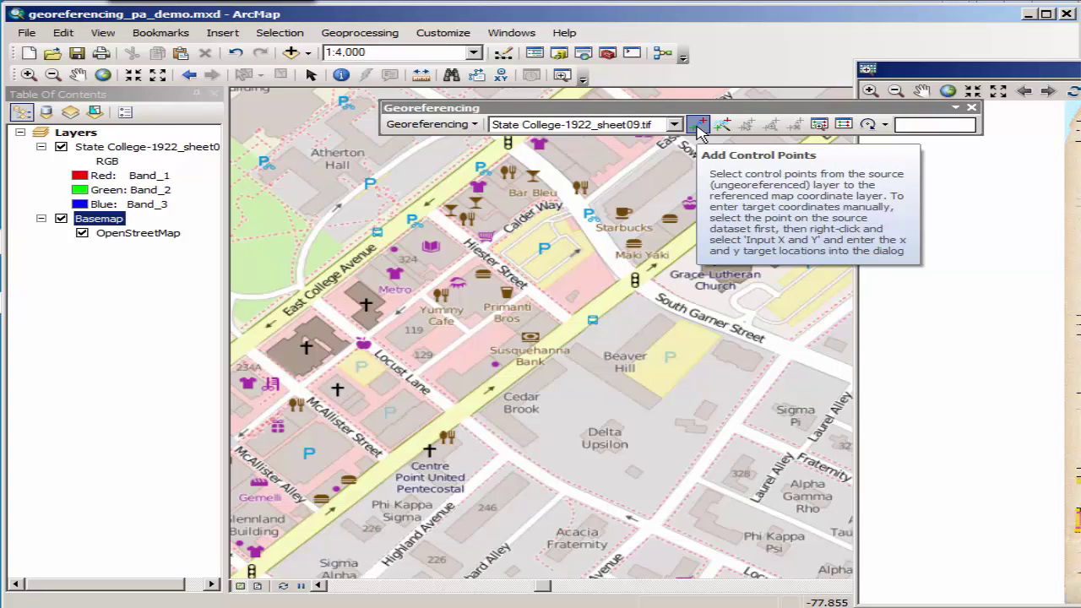
pyautogui.moveTo(1018, 69); pyautogui.dragTo(437, 90)
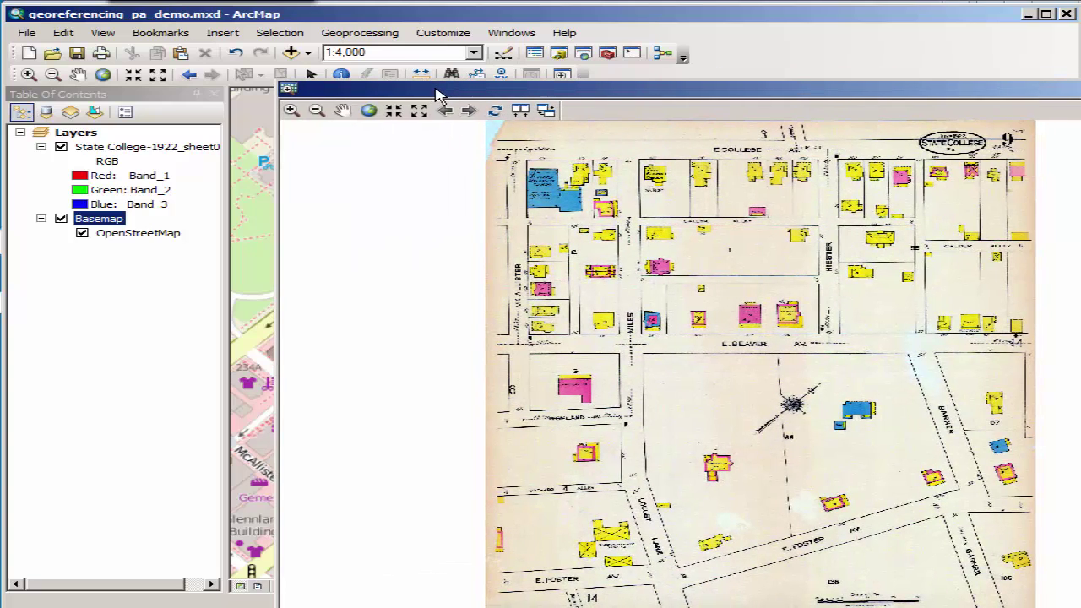
# - Link the E. Beaver and Garner corner on the scan to the basemap, then hide the sheet layer
pyautogui.click(921, 351)
pyautogui.doubleClick(541, 89)
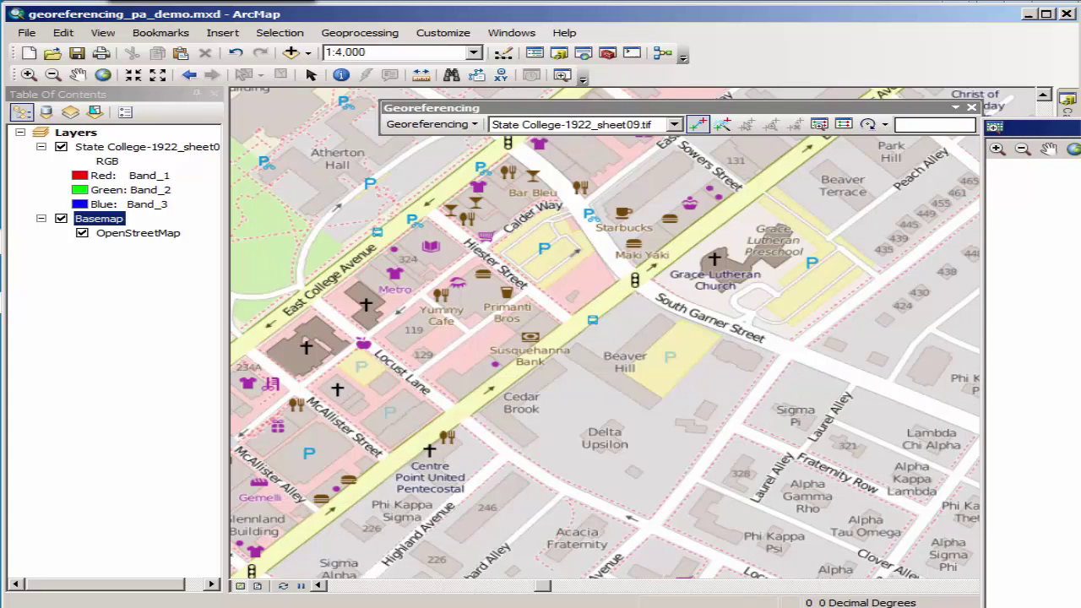
pyautogui.click(634, 281)
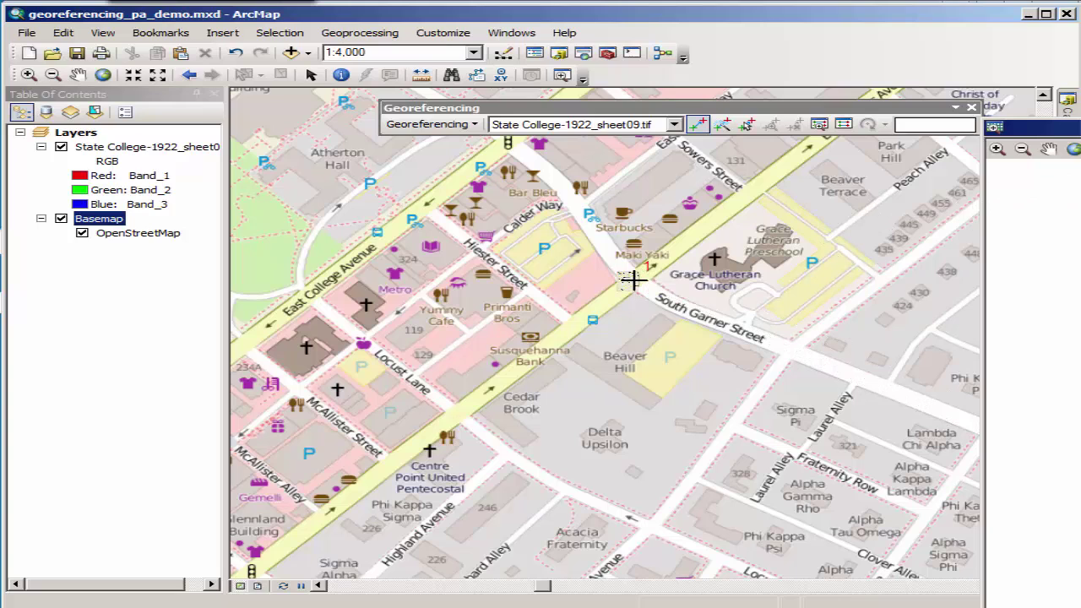
pyautogui.doubleClick(1031, 127)
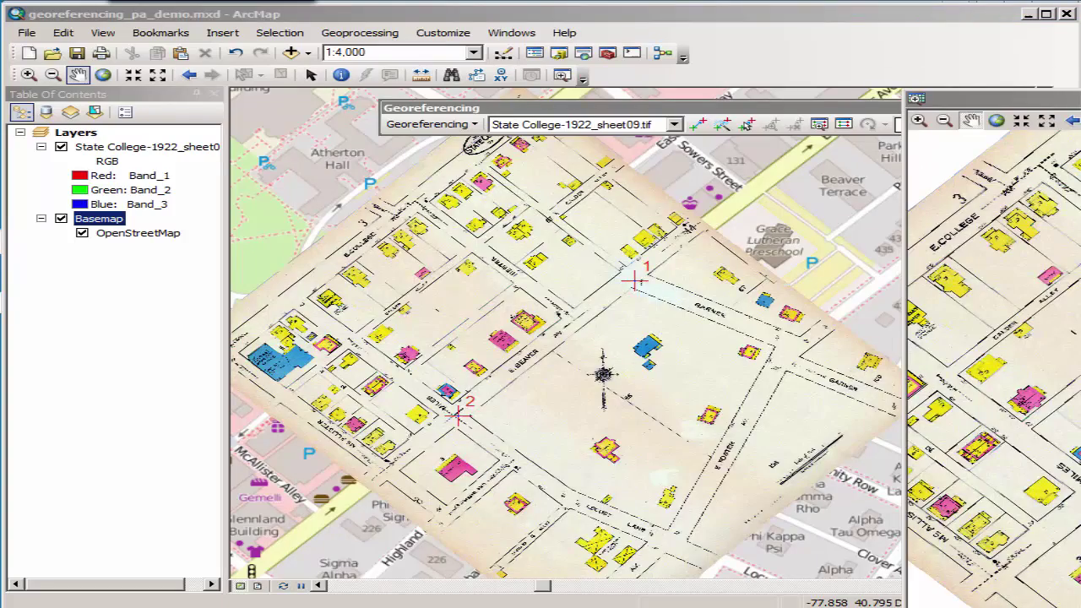
pyautogui.moveTo(991, 98); pyautogui.dragTo(1043, 57)
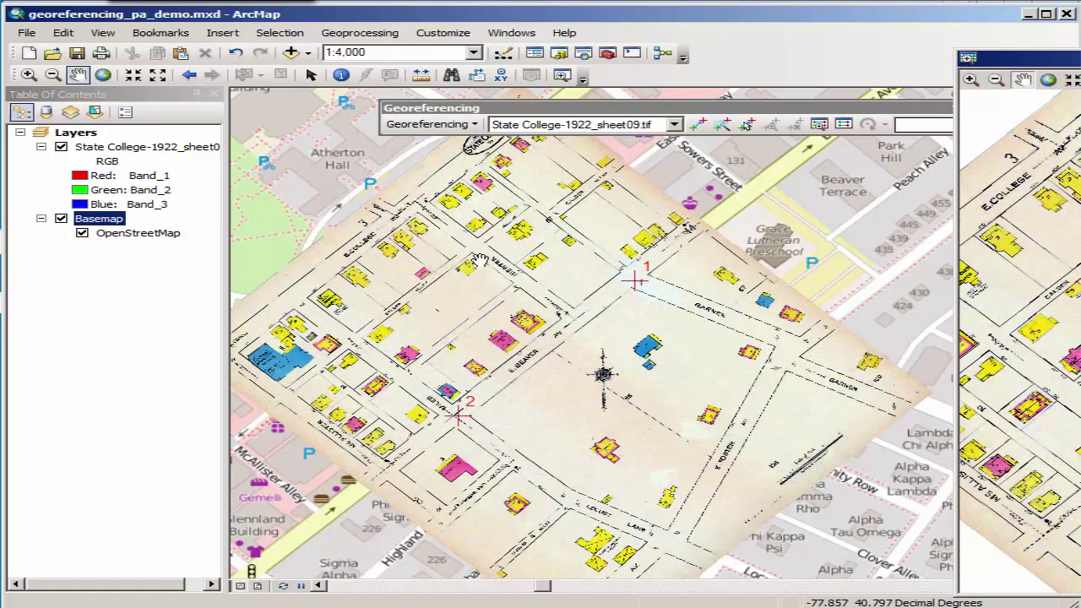
pyautogui.click(61, 147)
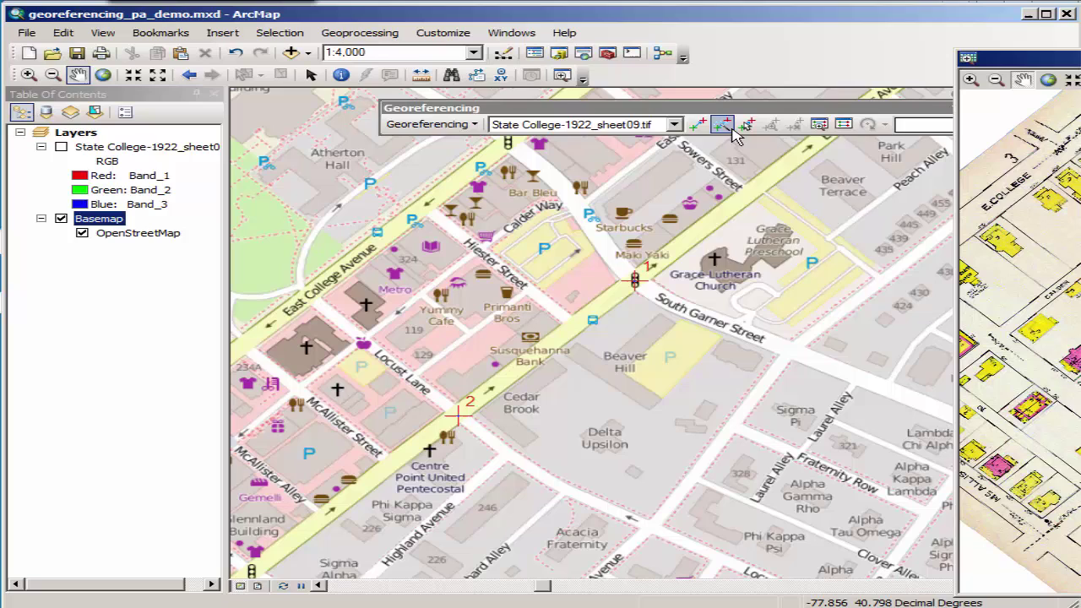
# - Add control points 3 through 8, pairing scan locations with basemap corners, the last near Locust Lane
pyautogui.click(697, 125)
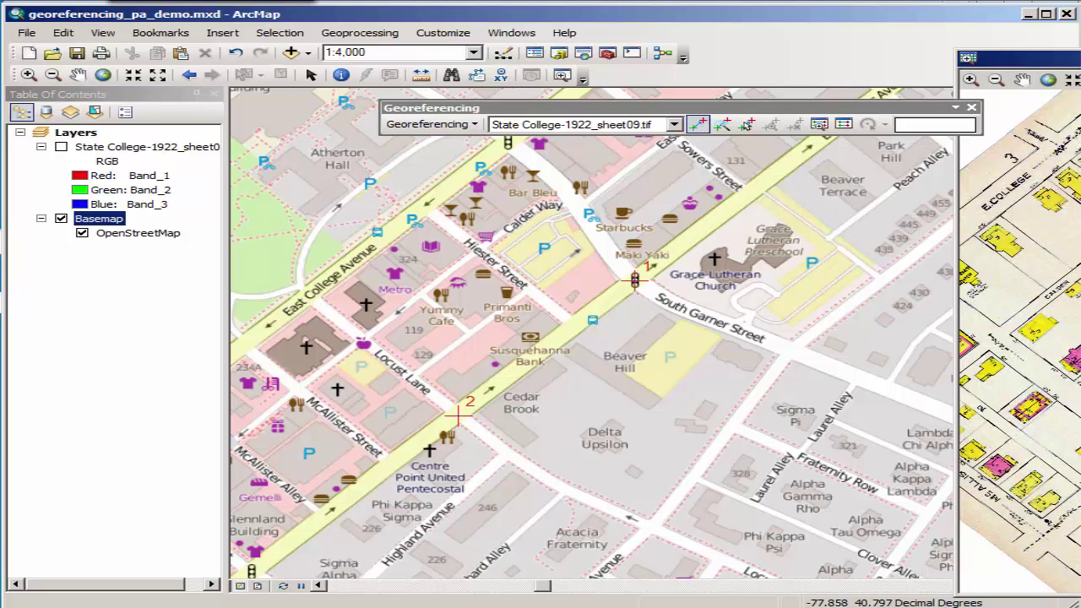
pyautogui.click(971, 126)
pyautogui.click(421, 207)
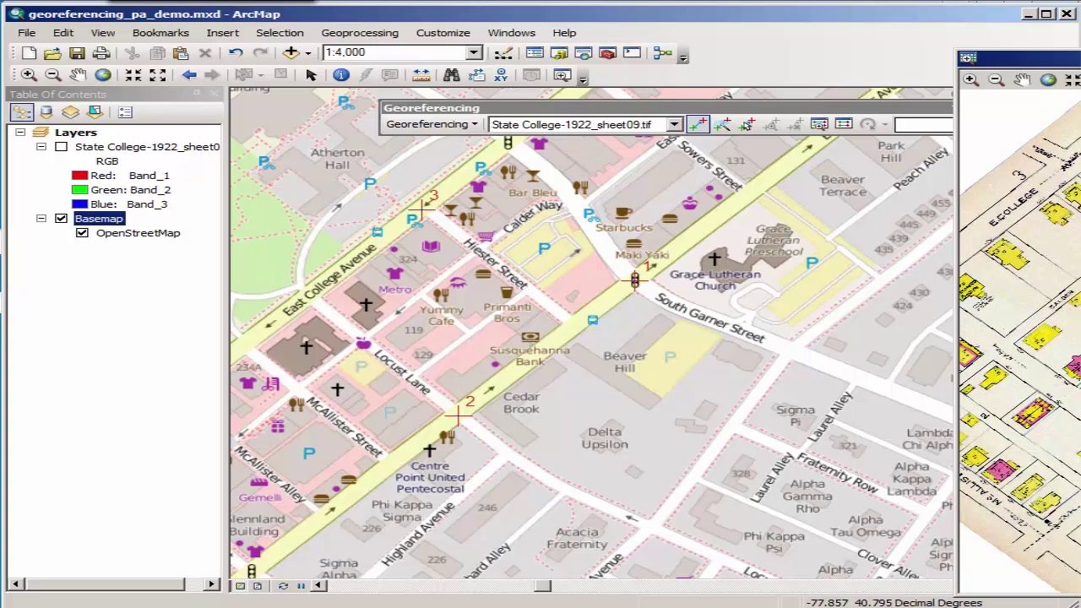
pyautogui.click(508, 456)
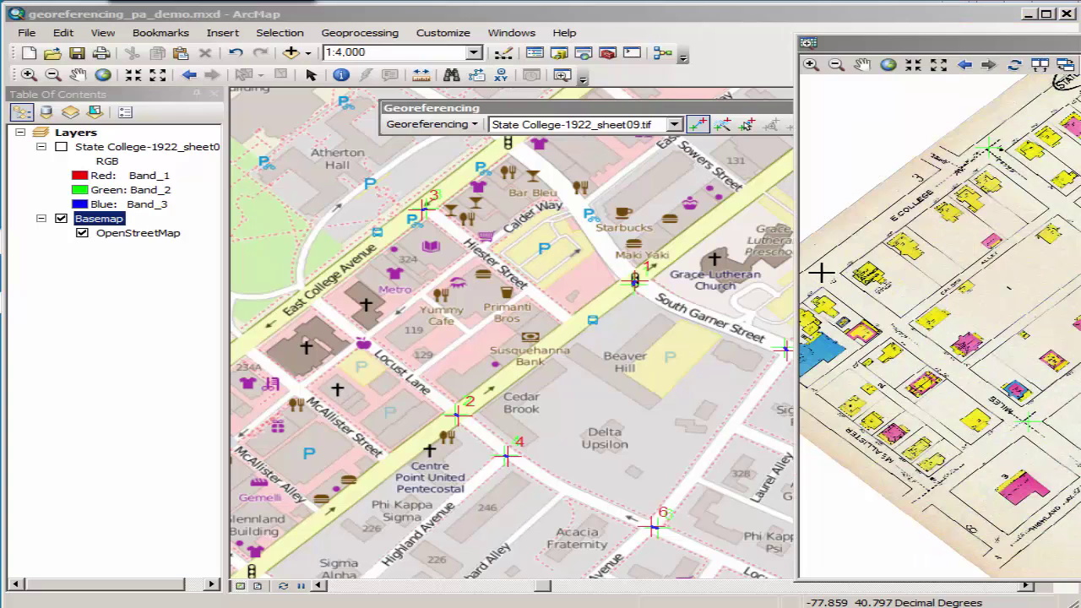
pyautogui.click(311, 293)
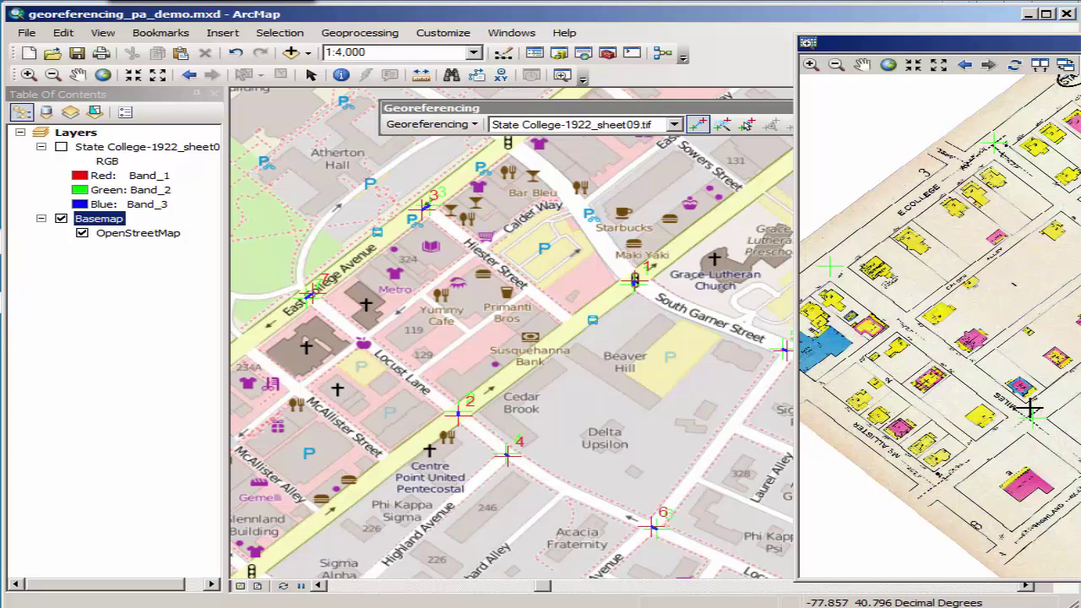
pyautogui.click(904, 321)
pyautogui.click(365, 338)
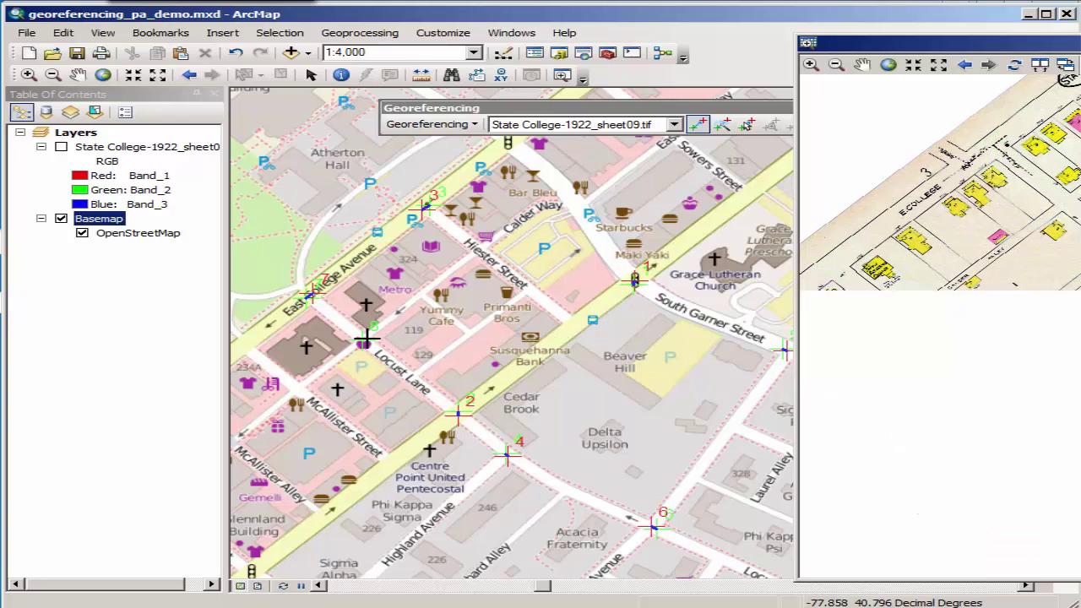
# - Highlight the help steps on minimum link counts, the link table, and Update Georeferencing/Rectify
pyautogui.hotkey('alt', 'Tab')
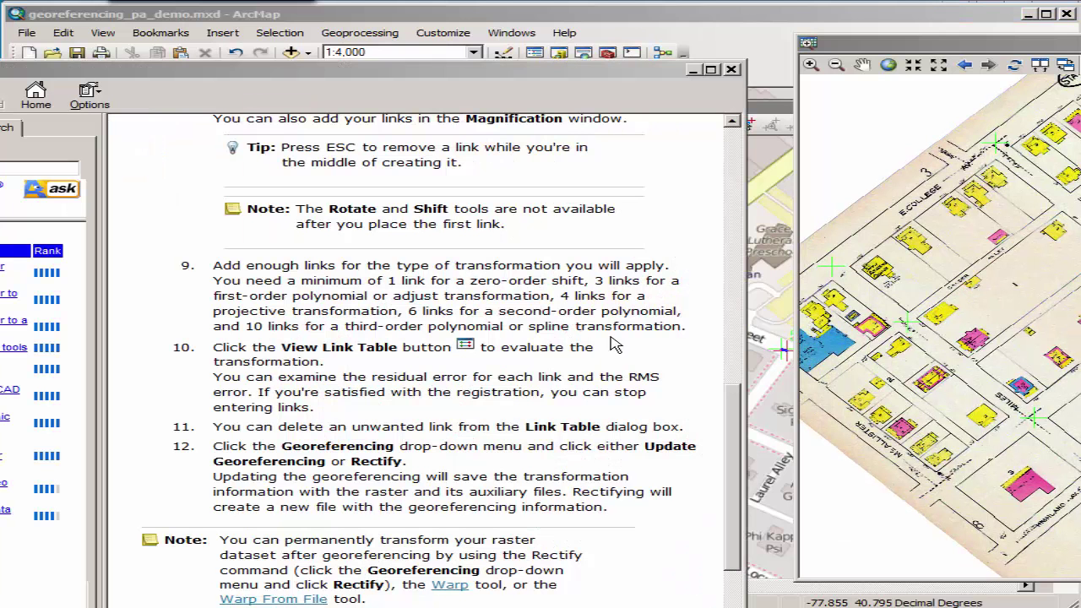
pyautogui.tripleClick(633, 317)
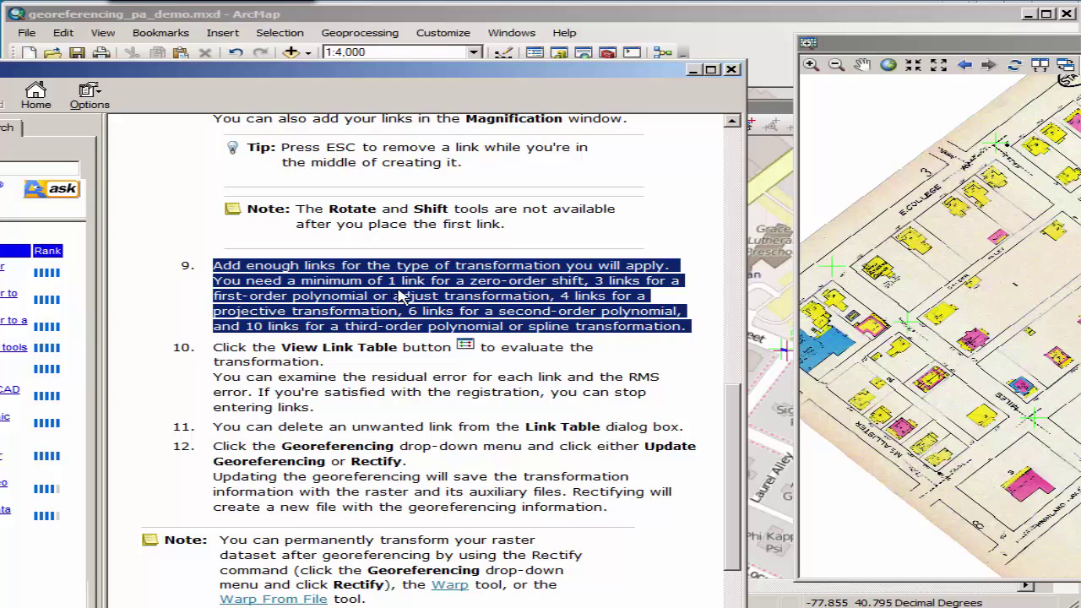
pyautogui.click(222, 341)
pyautogui.moveTo(216, 346); pyautogui.dragTo(634, 507)
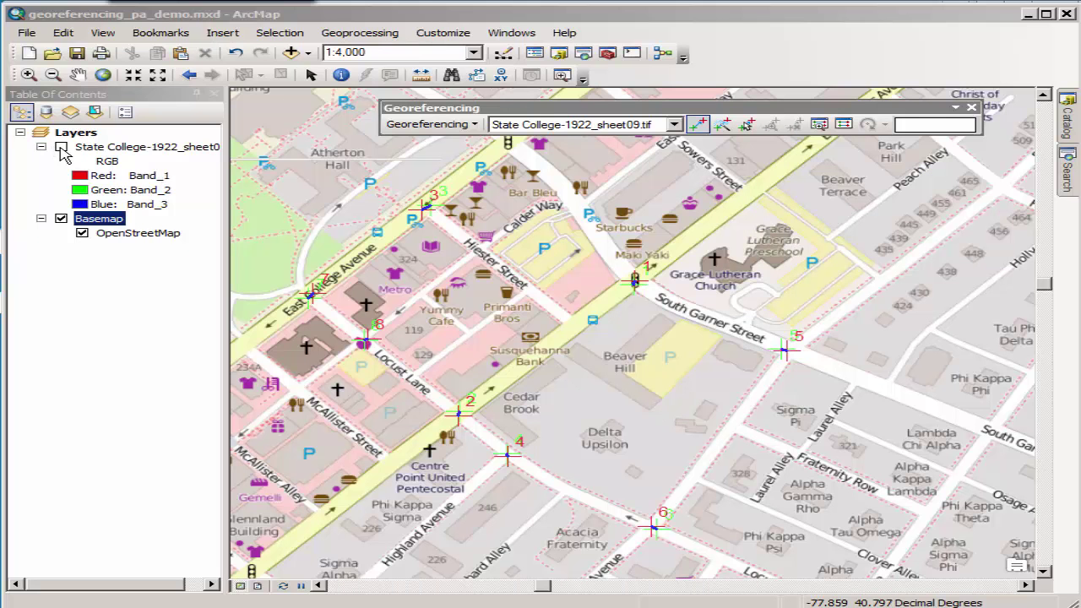
# - Turn on the State College-1922_sheet09.tif layer and set its transparency to 55%
pyautogui.click(61, 147)
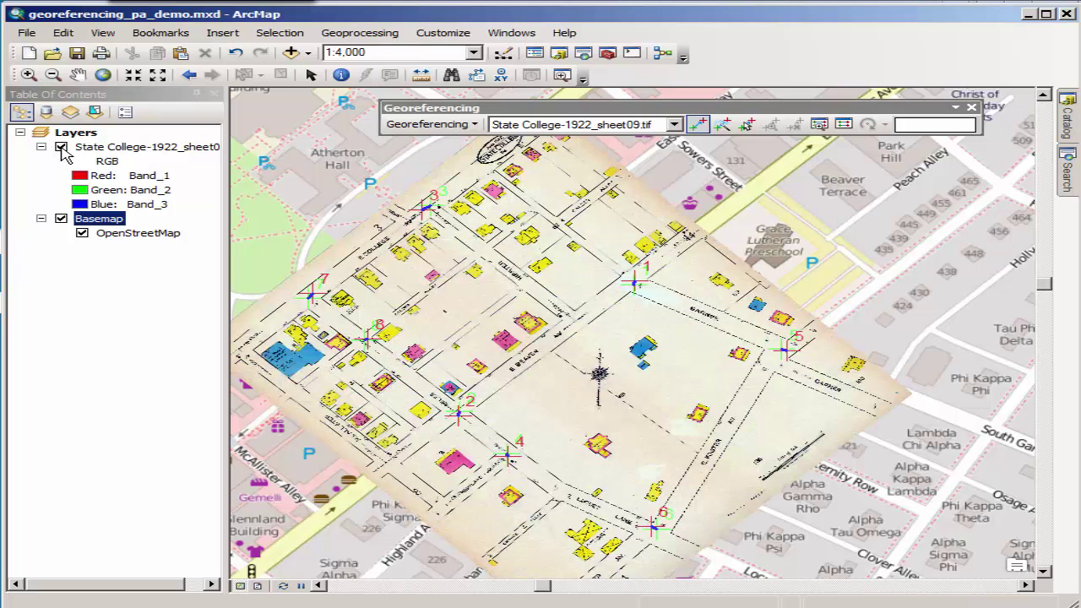
pyautogui.click(110, 149)
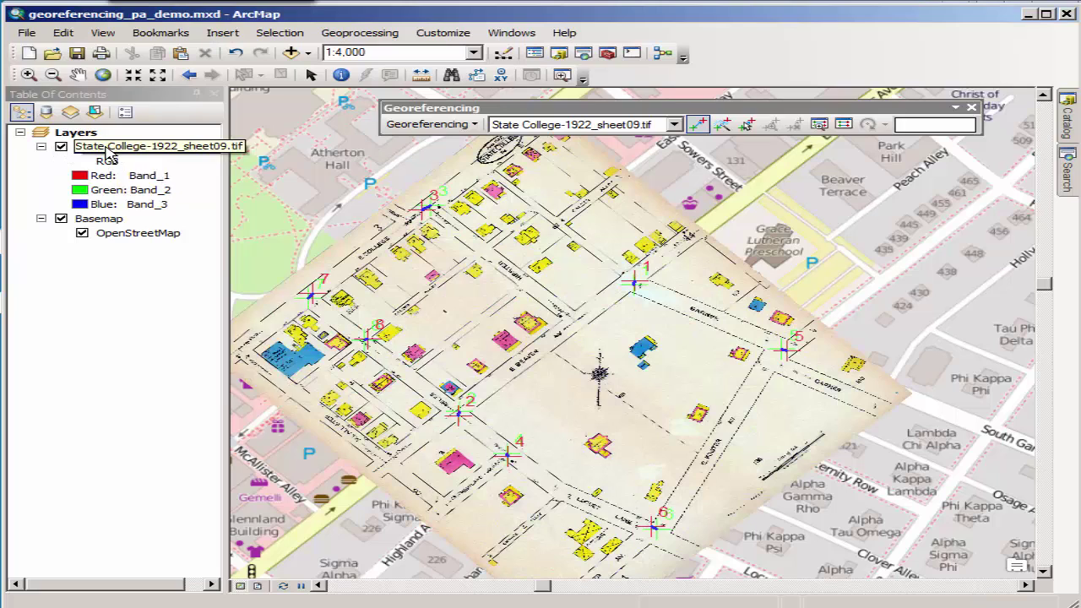
pyautogui.rightClick(110, 149)
pyautogui.click(225, 391)
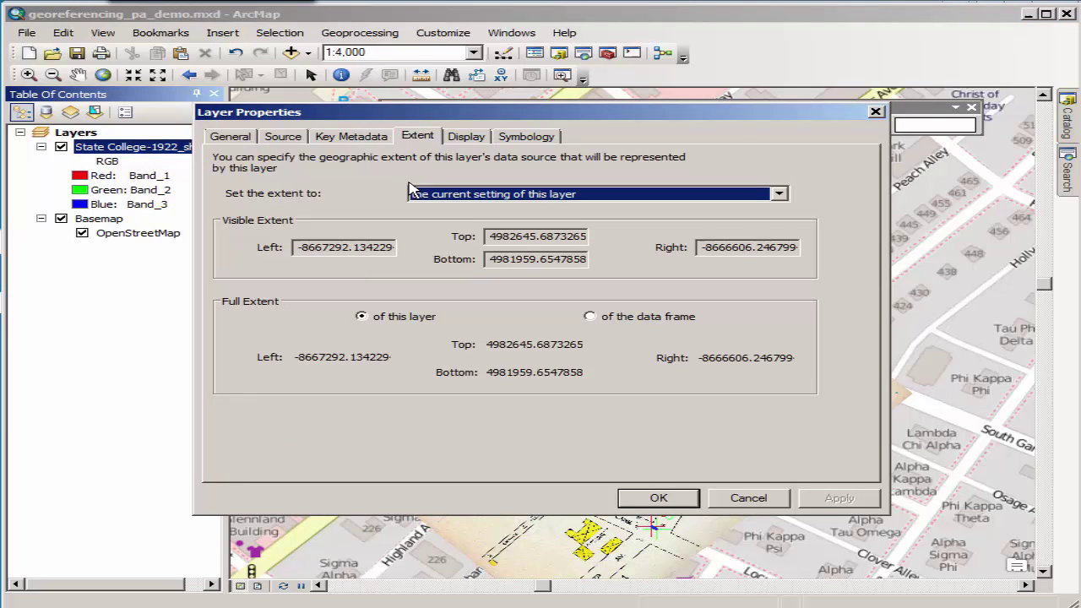
pyautogui.click(473, 138)
pyautogui.doubleClick(405, 320)
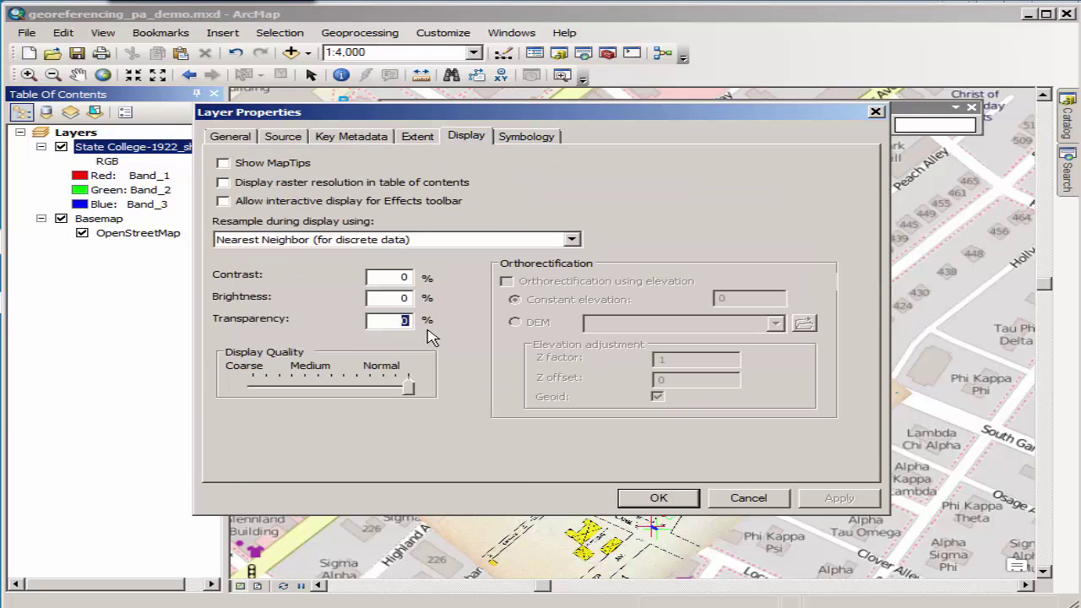
pyautogui.write('55')
pyautogui.click(836, 498)
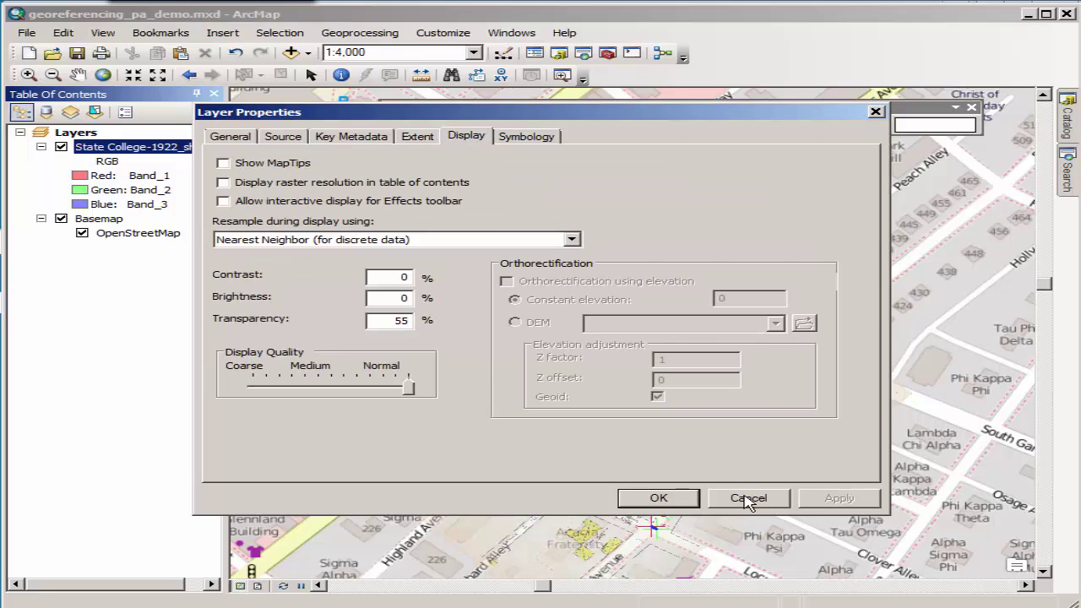
pyautogui.click(688, 504)
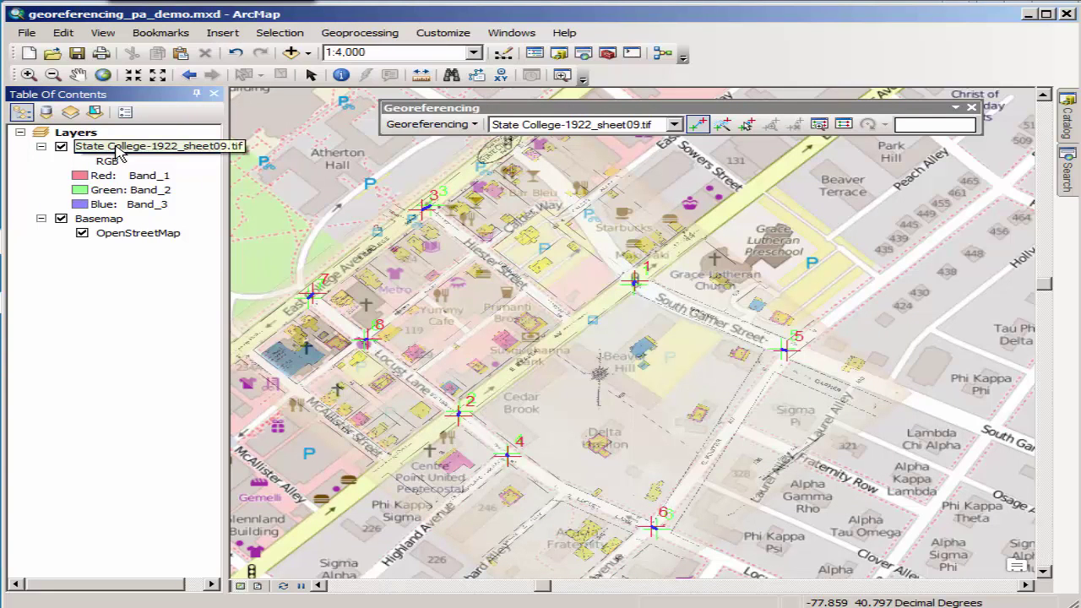
# - Toggle the basemap on and off to compare, then lower the sheet's transparency to 25%
pyautogui.click(61, 219)
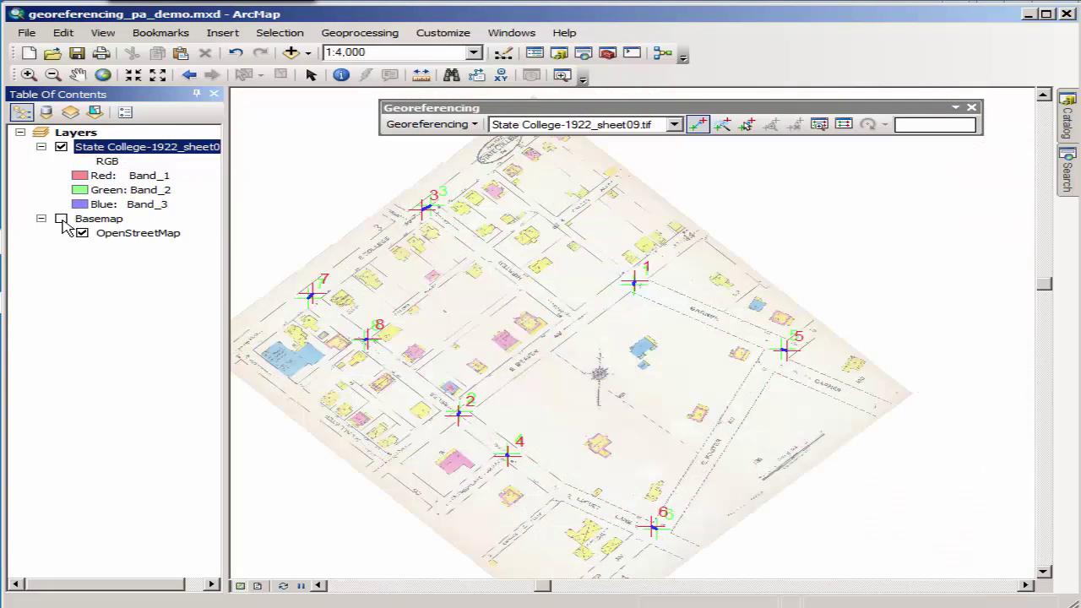
pyautogui.click(61, 219)
pyautogui.click(61, 219)
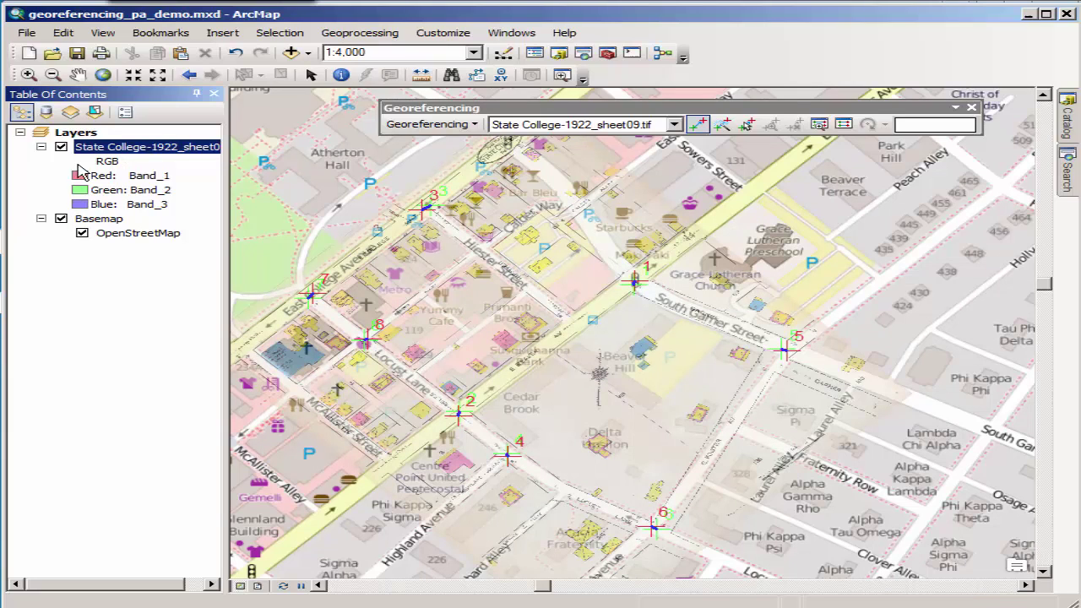
pyautogui.rightClick(108, 150)
pyautogui.click(253, 393)
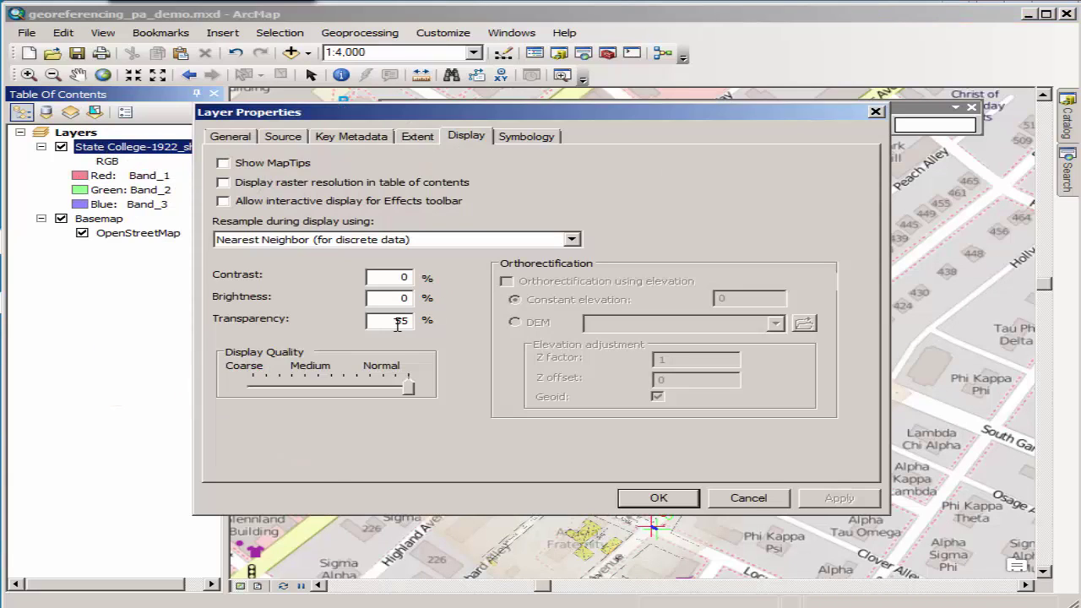
pyautogui.doubleClick(397, 325)
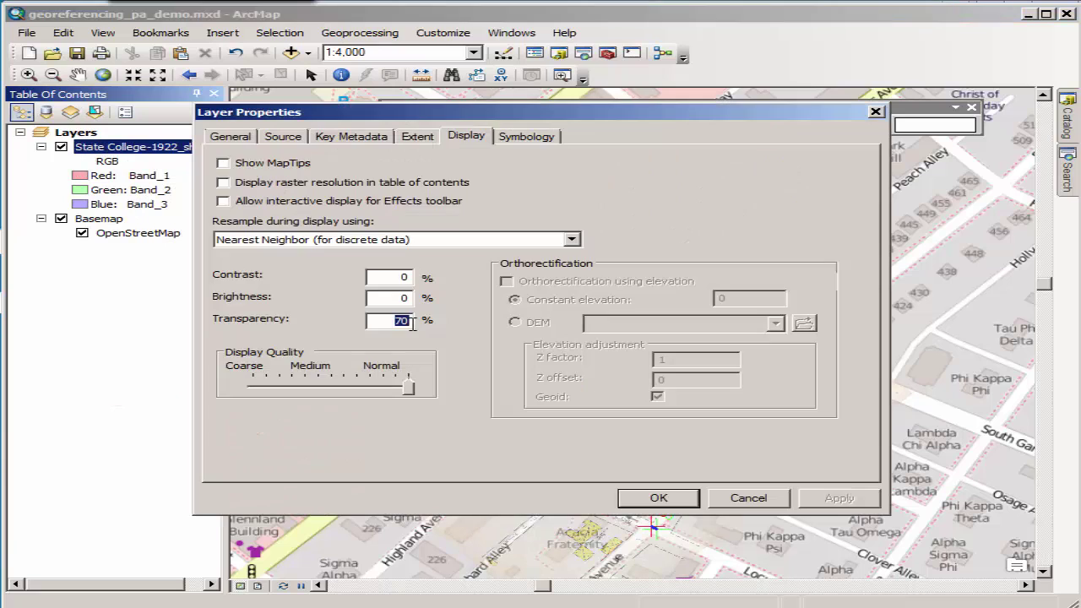
pyautogui.write('2')
pyautogui.click(676, 500)
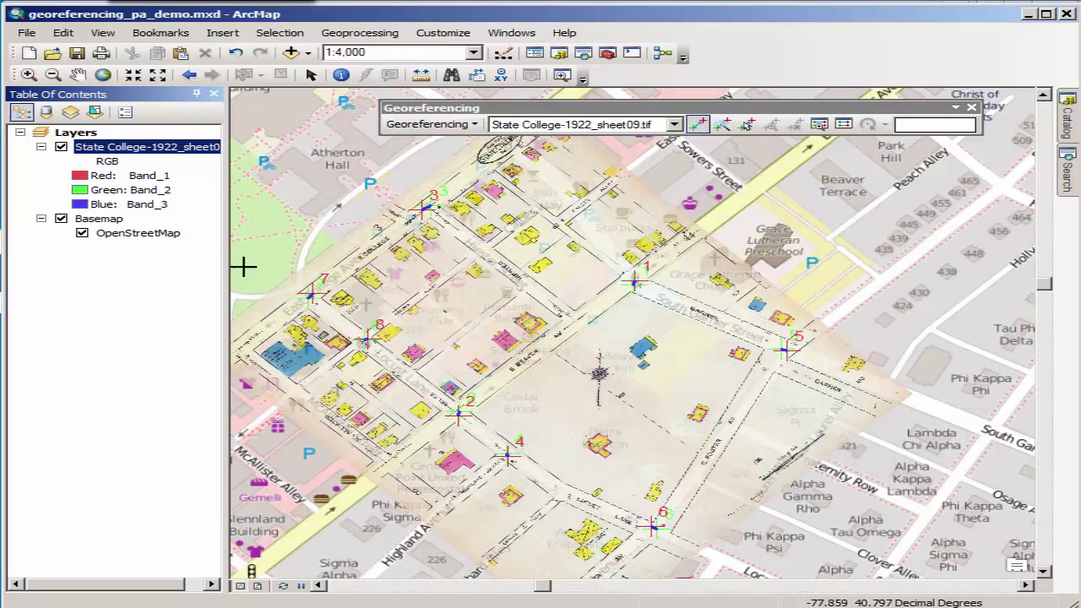
# - Set the sheet layer's transparency back to 0 so it draws fully opaque
pyautogui.doubleClick(110, 148)
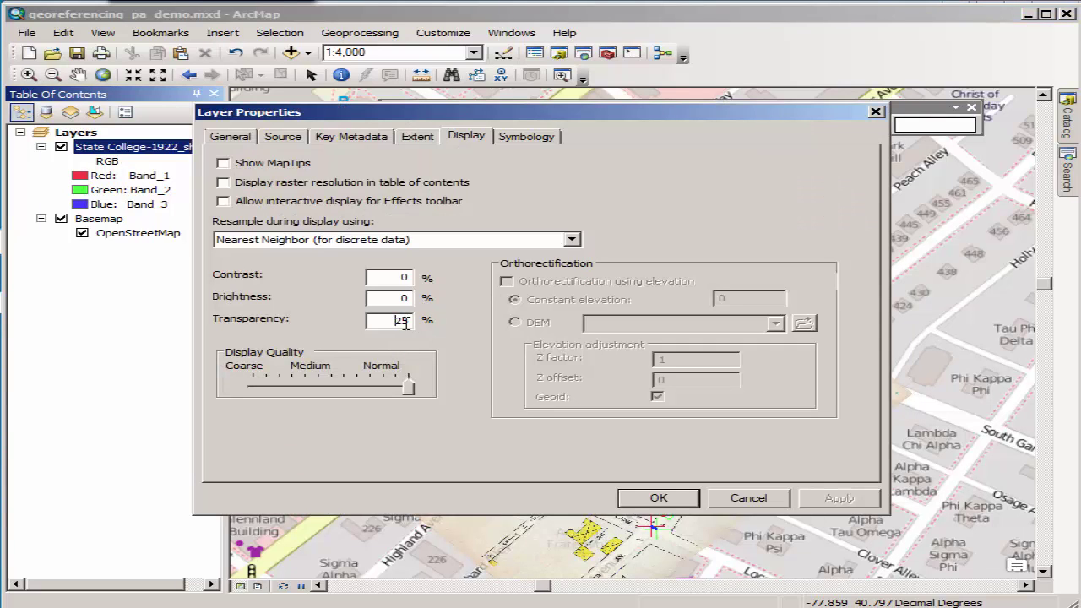
pyautogui.doubleClick(402, 322)
pyautogui.write('0')
pyautogui.click(676, 499)
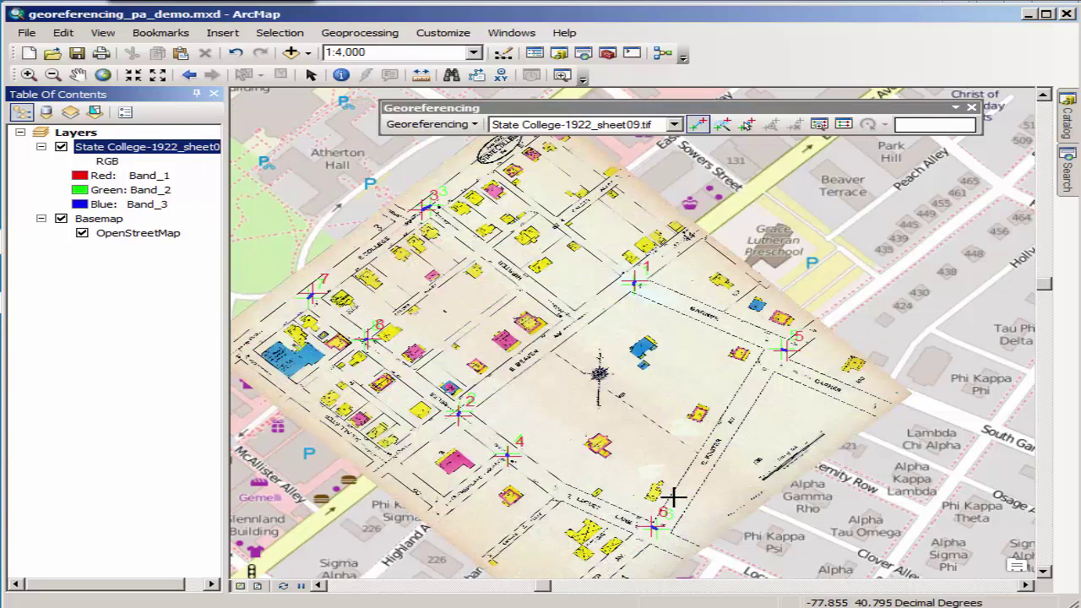
# - Rectify the georeferenced sheet to a TIFF, appending _demo to make it sheet091_demo
pyautogui.click(474, 125)
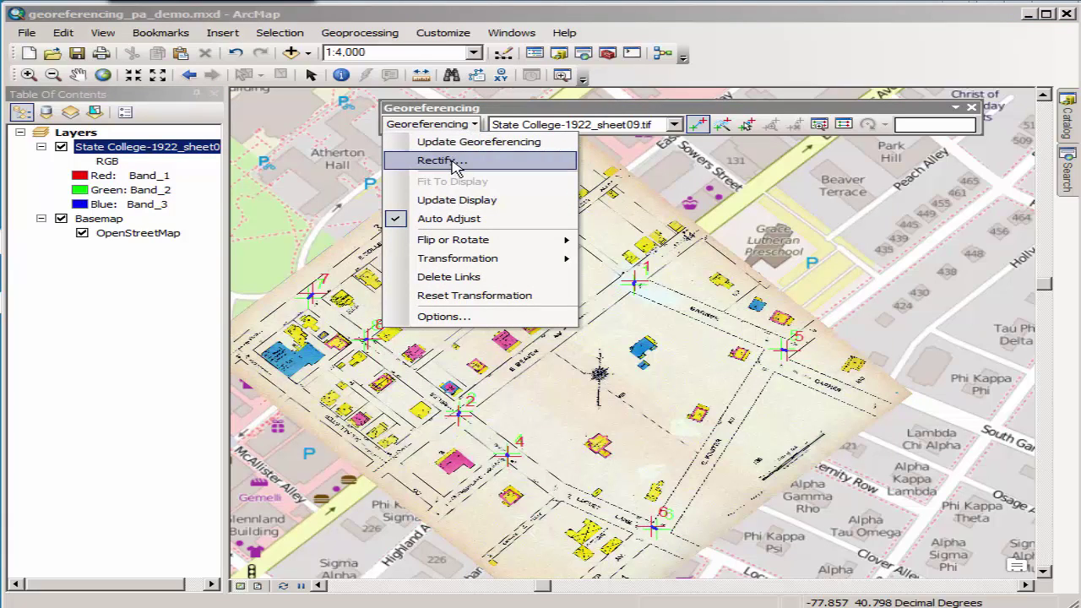
pyautogui.click(452, 161)
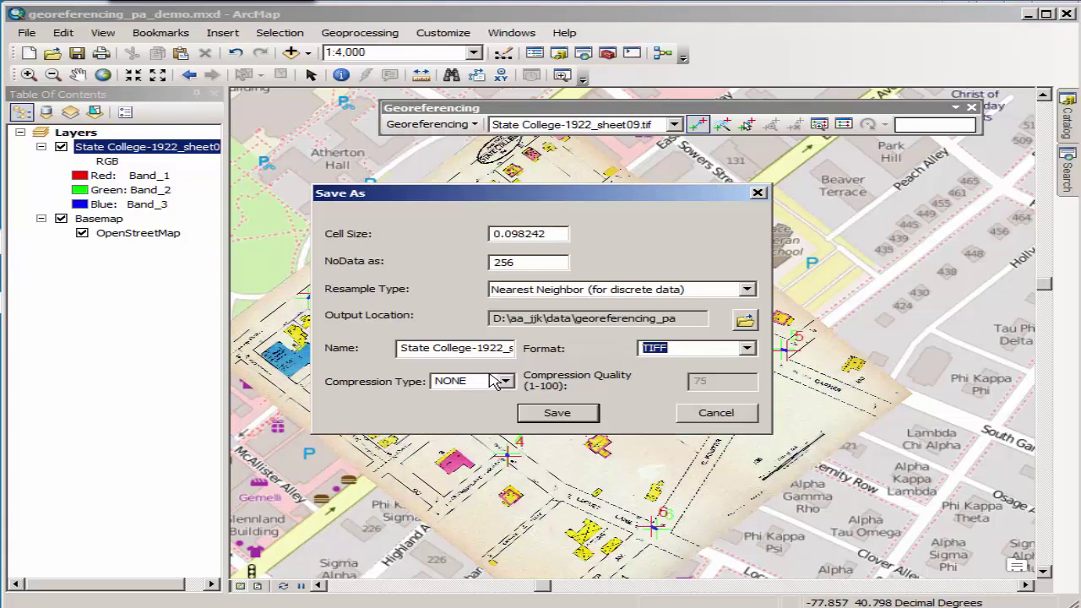
pyautogui.click(492, 348)
pyautogui.press('End')
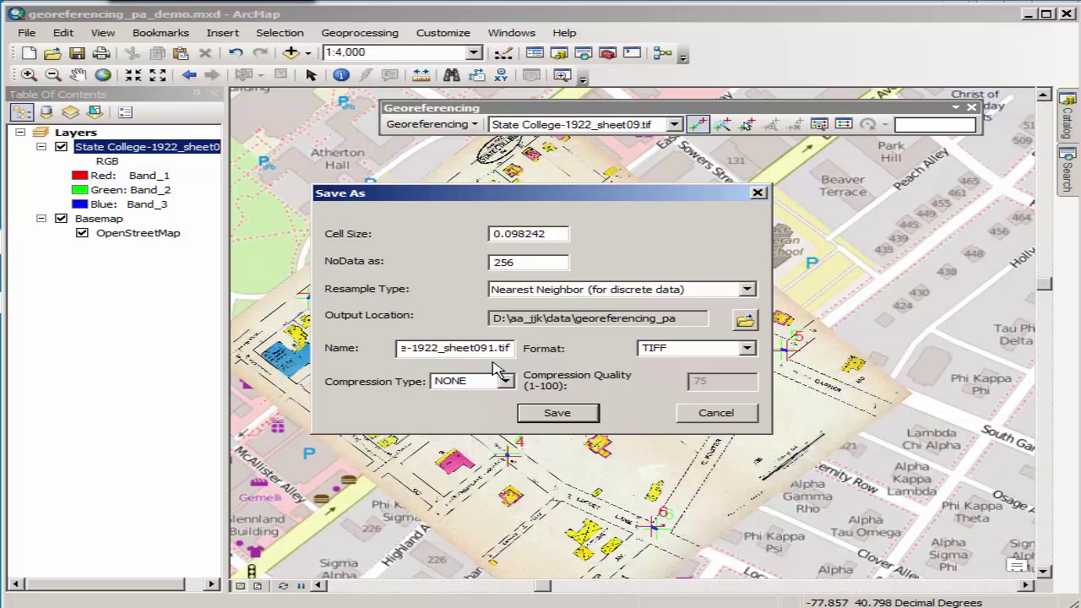
pyautogui.write('_dem')
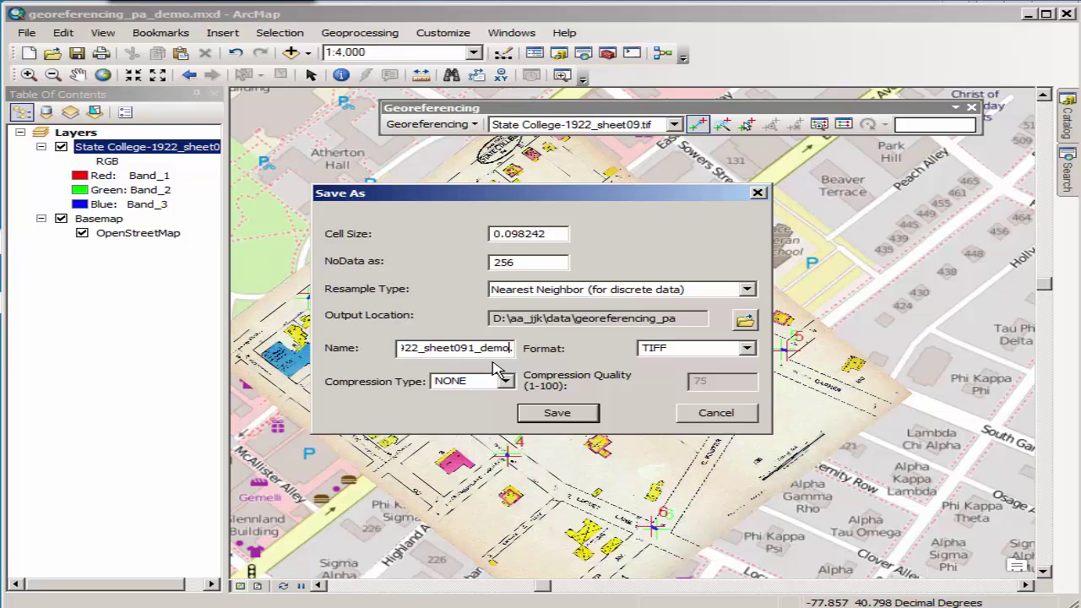
pyautogui.write('o')
pyautogui.press('Return')
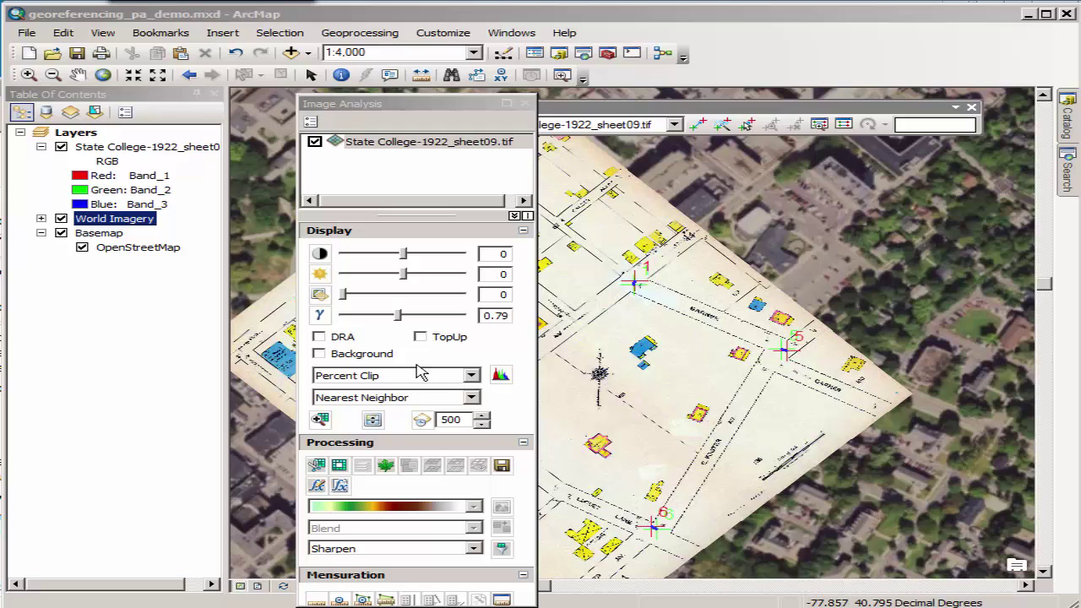
# - Make the sheet 71% transparent and swipe it against World Imagery to check alignment
pyautogui.moveTo(343, 295)
pyautogui.mouseDown()
pyautogui.moveTo(465, 299)
pyautogui.moveTo(338, 306)
pyautogui.mouseUp()
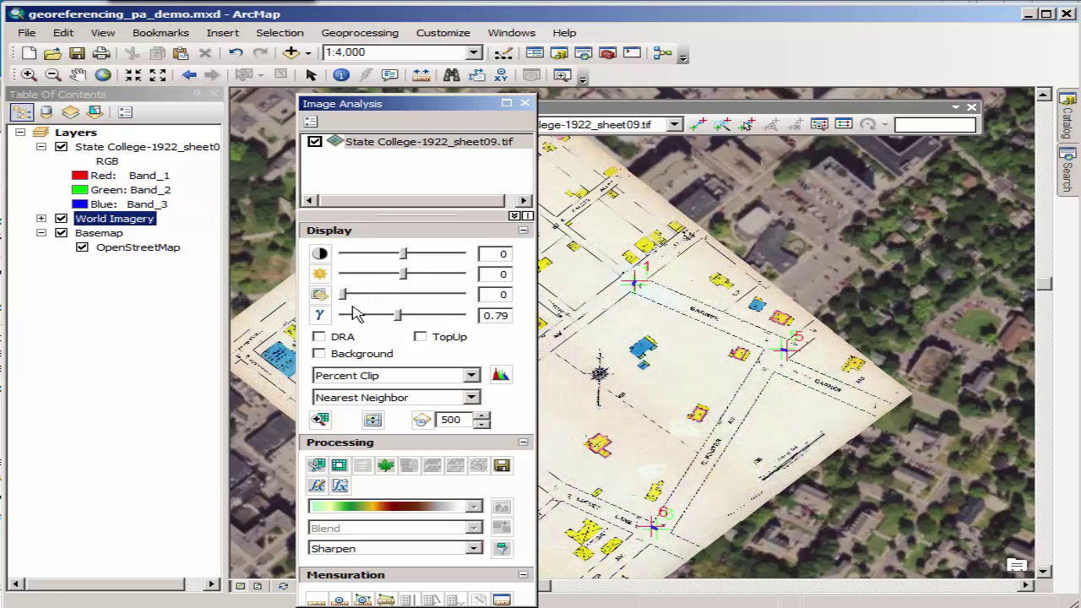
pyautogui.click(375, 420)
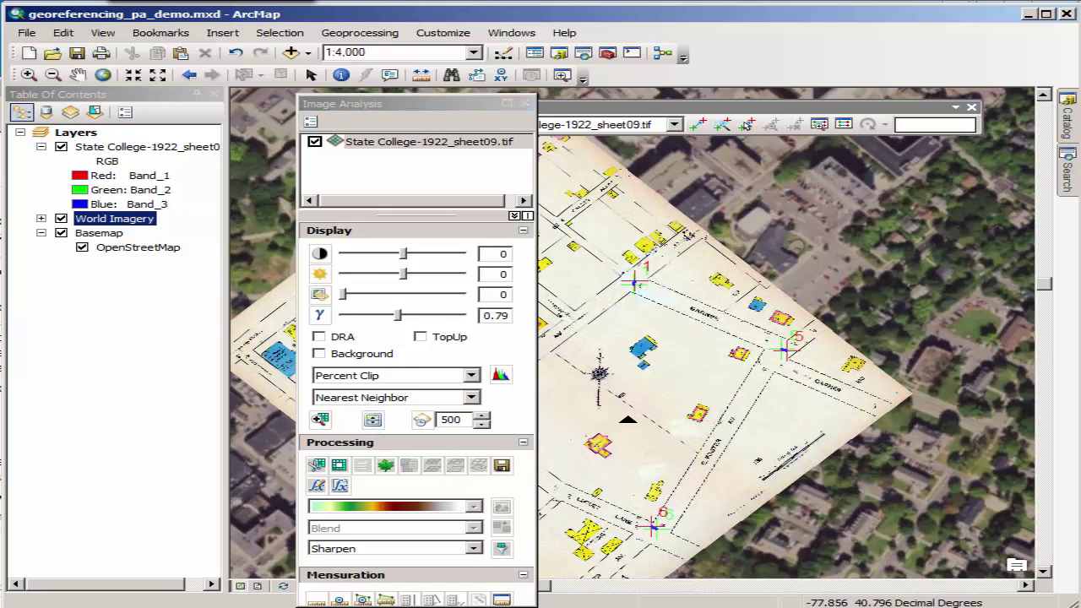
pyautogui.moveTo(634, 389); pyautogui.dragTo(728, 394)
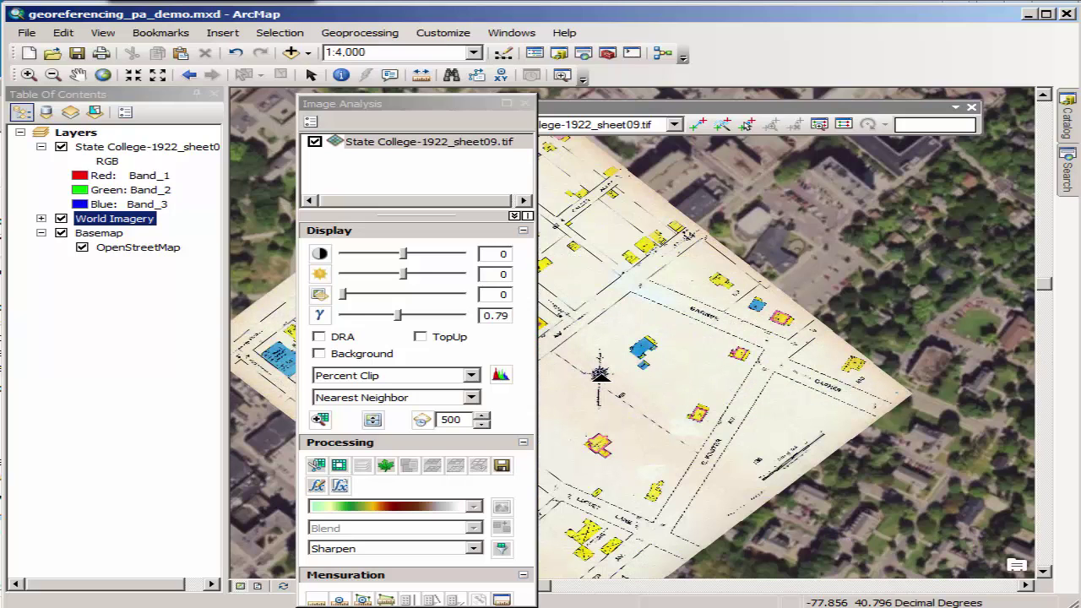
pyautogui.moveTo(823, 375); pyautogui.dragTo(765, 406)
# - Close the Image Analysis window
pyautogui.click(513, 34)
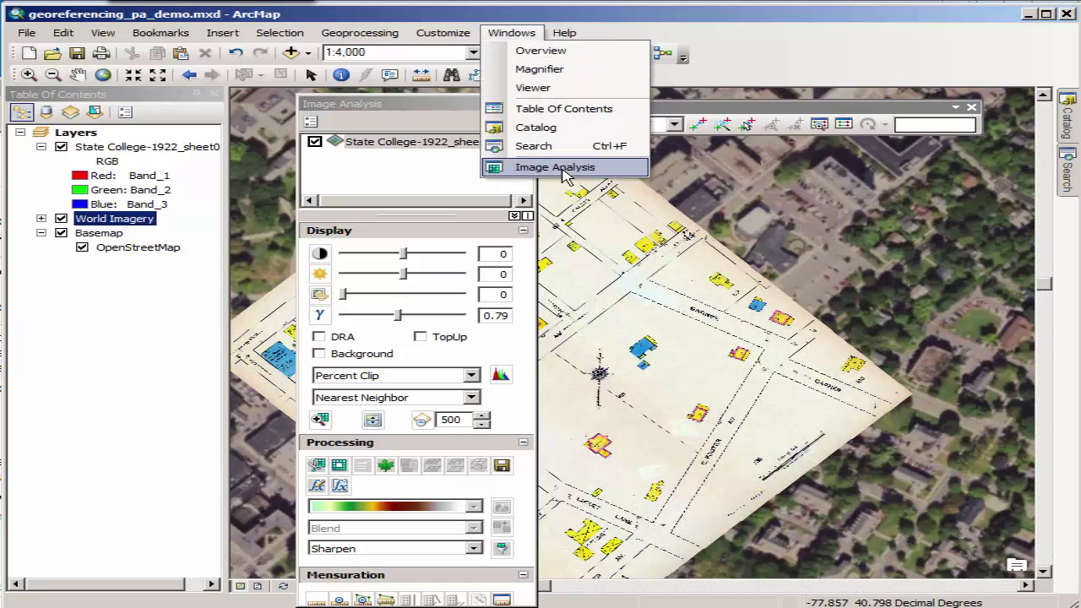
pyautogui.click(409, 103)
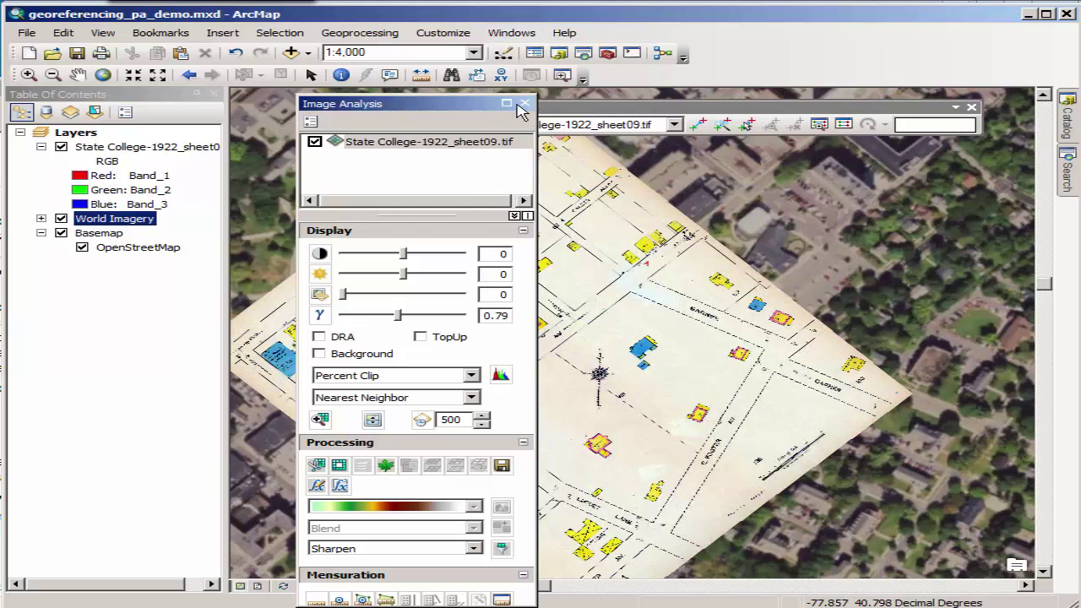
pyautogui.click(522, 104)
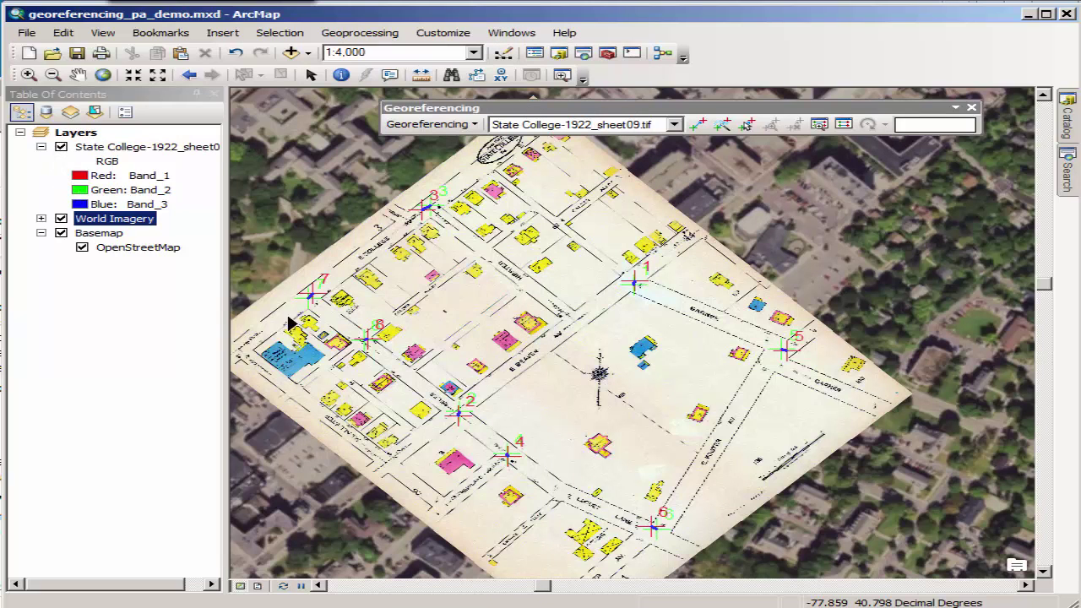
# - Save the map document and zoom to the State College sheet layer
pyautogui.click(28, 35)
pyautogui.click(34, 90)
pyautogui.rightClick(127, 147)
pyautogui.click(174, 237)
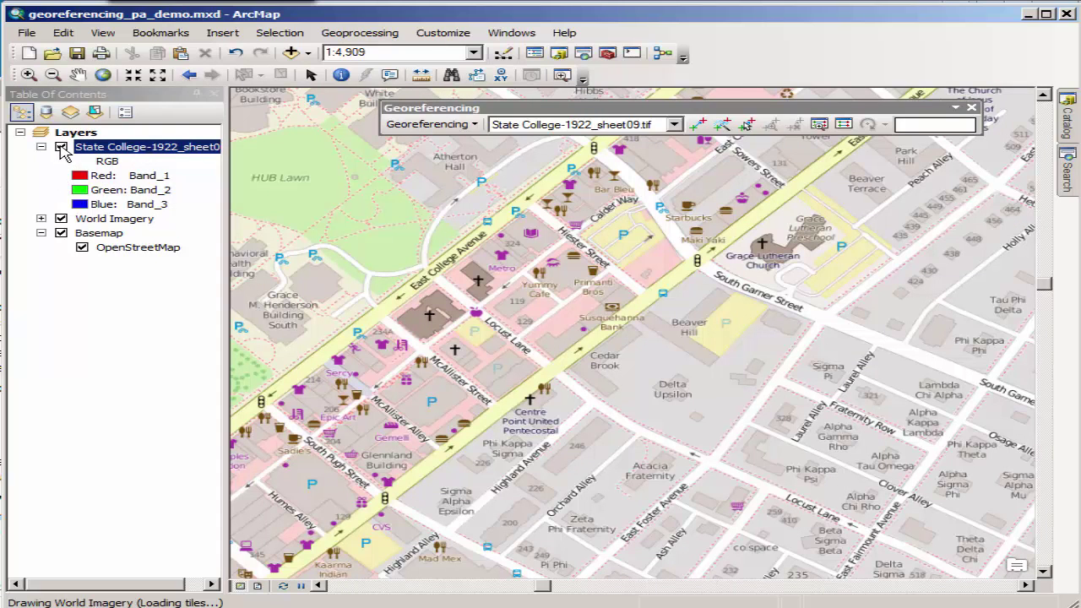
# - Hide World Imagery and the Basemap group, then remove the Basemap layers
pyautogui.click(61, 219)
pyautogui.click(61, 233)
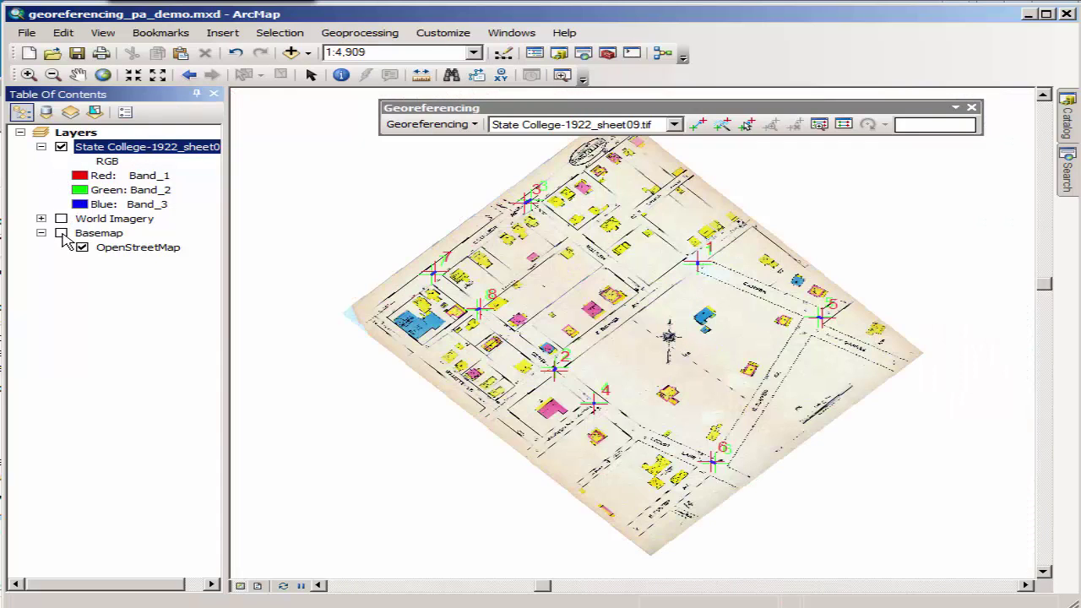
pyautogui.rightClick(108, 234)
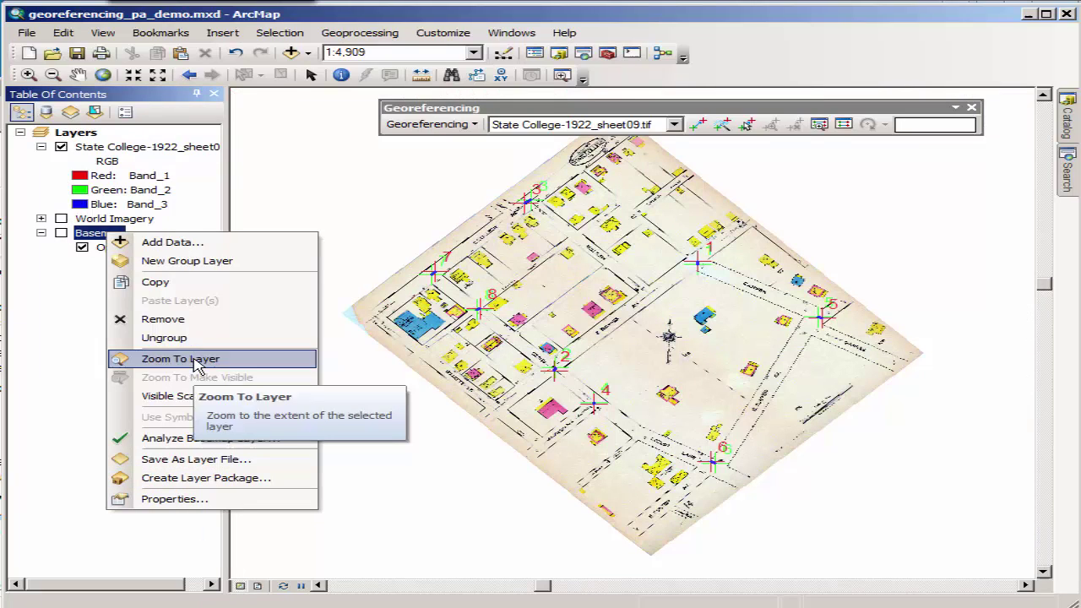
pyautogui.click(111, 221)
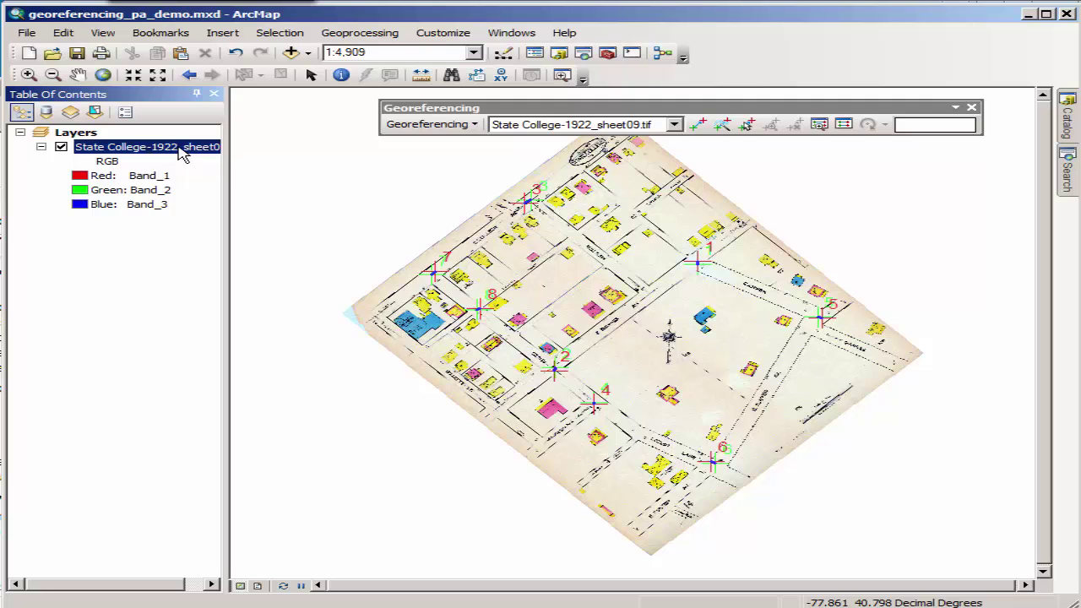
# - Widen the Table of Contents and add State College-1922_sheet091_demo.tif to the map
pyautogui.rightClick(180, 154)
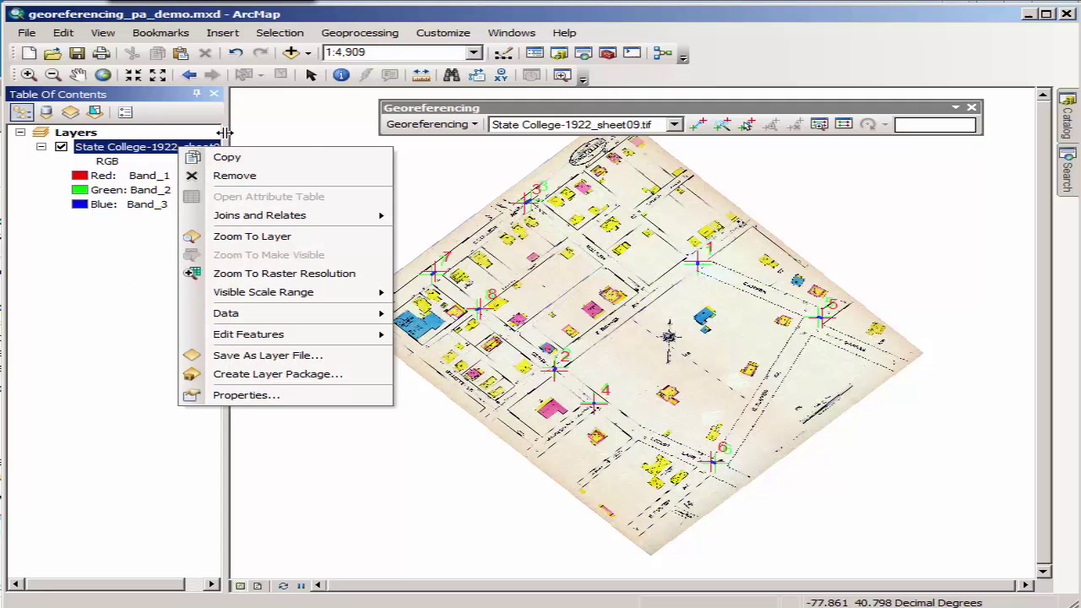
pyautogui.moveTo(225, 132); pyautogui.dragTo(339, 148)
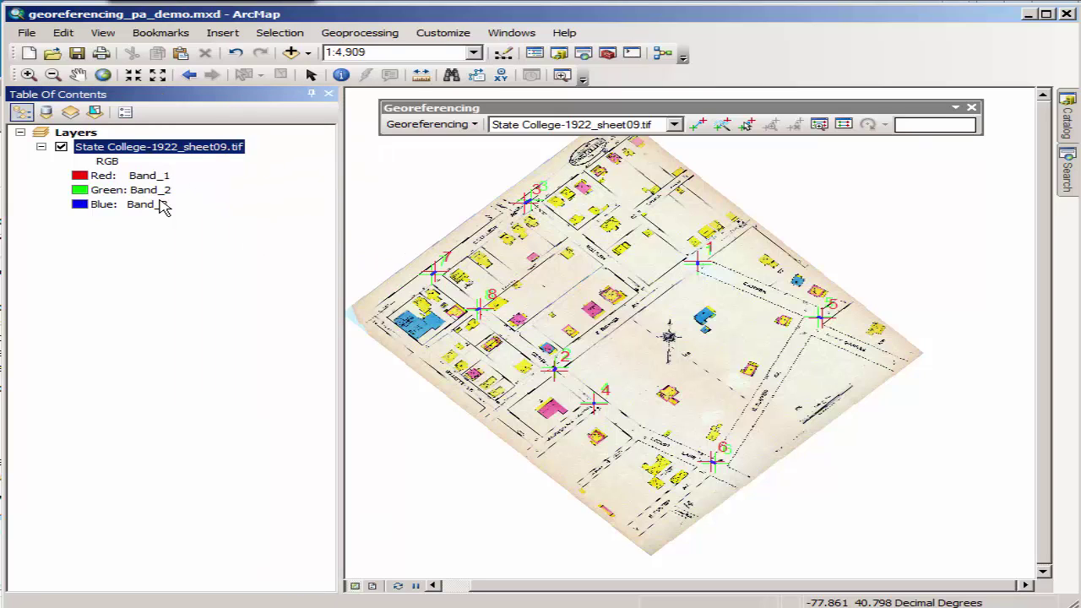
pyautogui.click(291, 52)
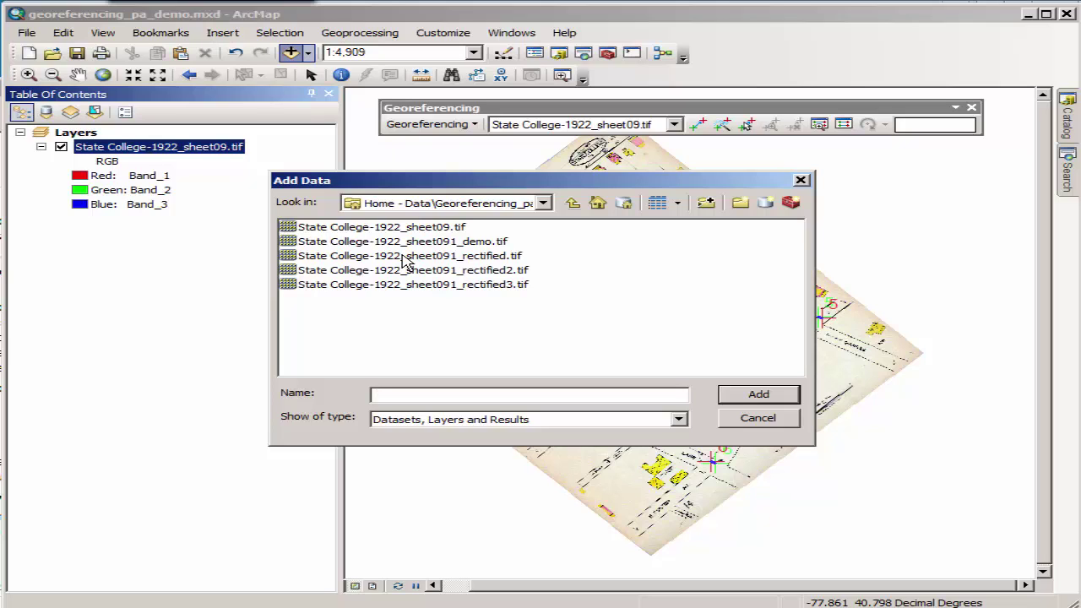
pyautogui.click(757, 417)
pyautogui.click(291, 52)
pyautogui.click(397, 229)
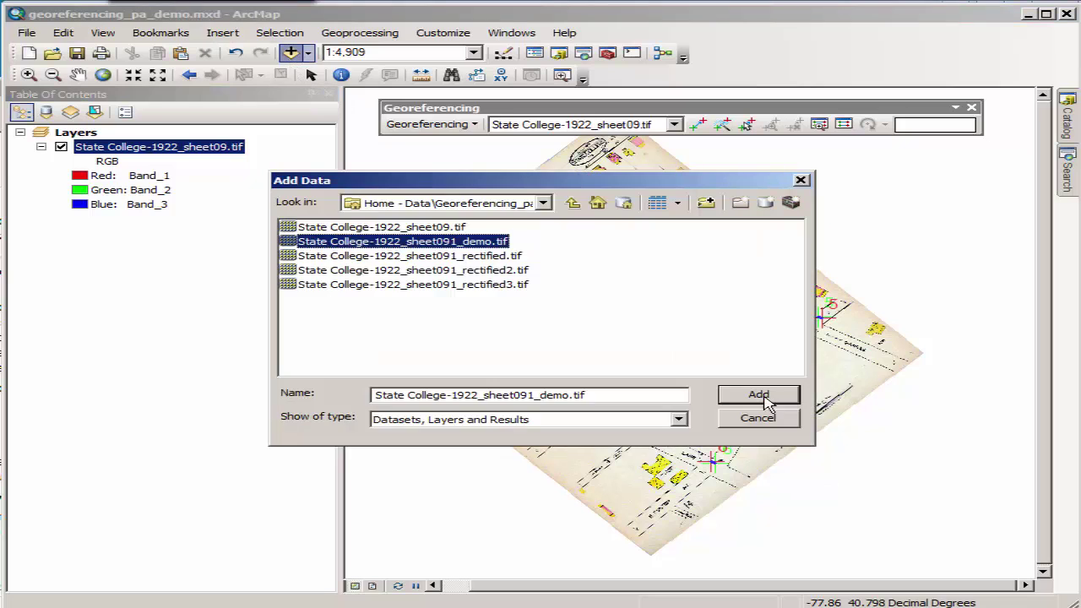
pyautogui.click(760, 395)
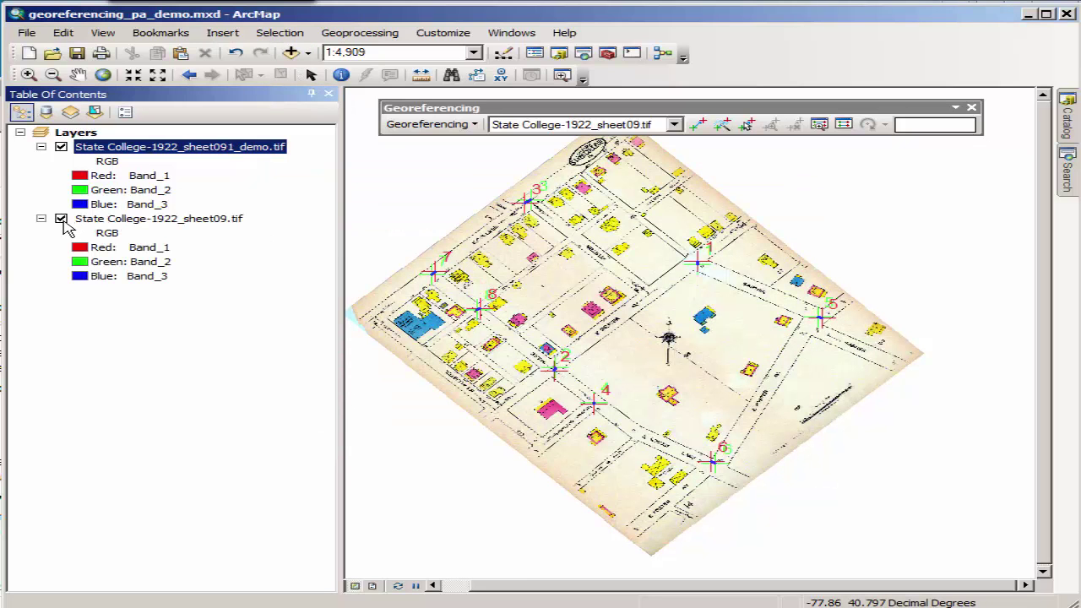
# - Hide and remove the original sheet09 layer
pyautogui.click(61, 218)
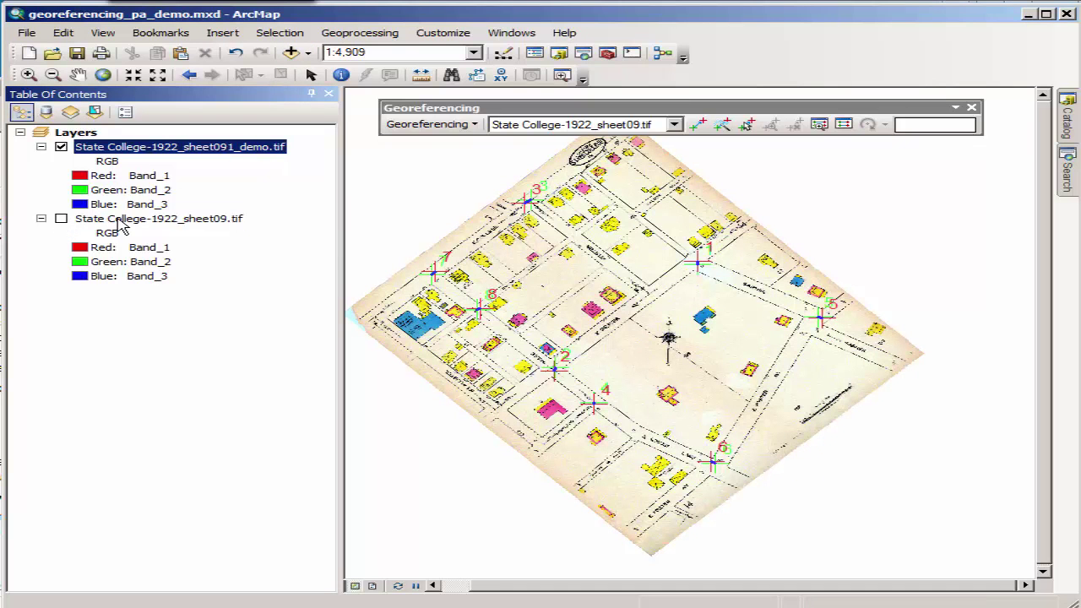
pyautogui.rightClick(119, 220)
pyautogui.click(162, 250)
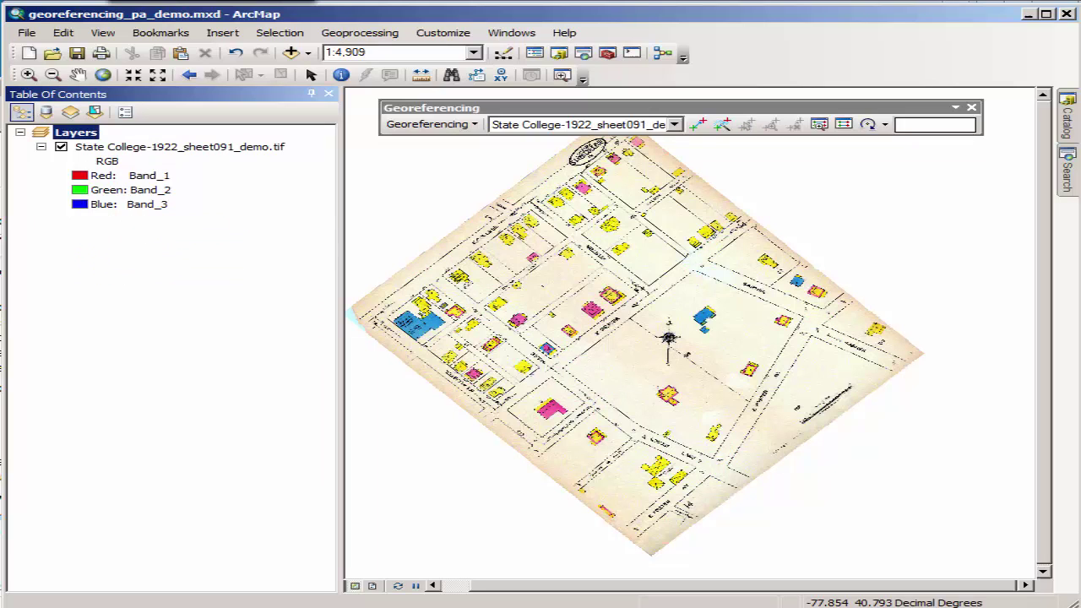
pyautogui.rightClick(256, 149)
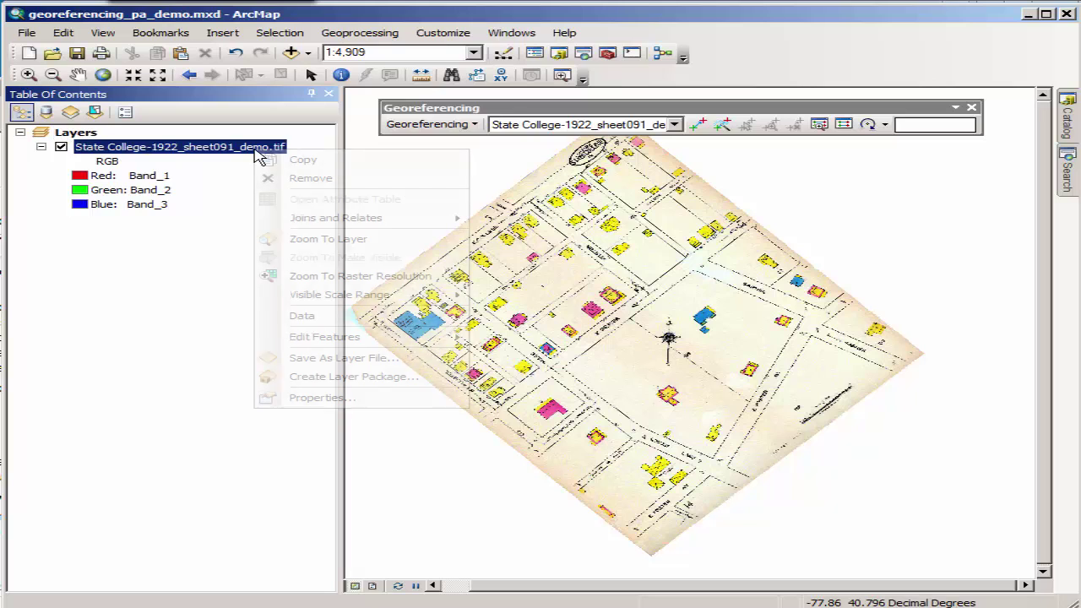
pyautogui.click(310, 399)
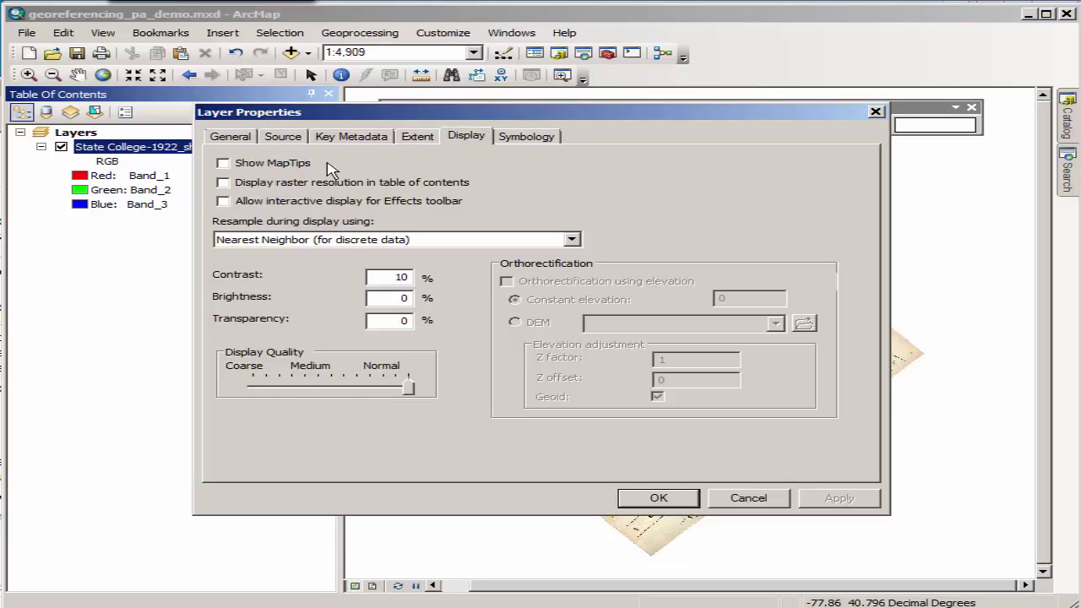
pyautogui.click(236, 142)
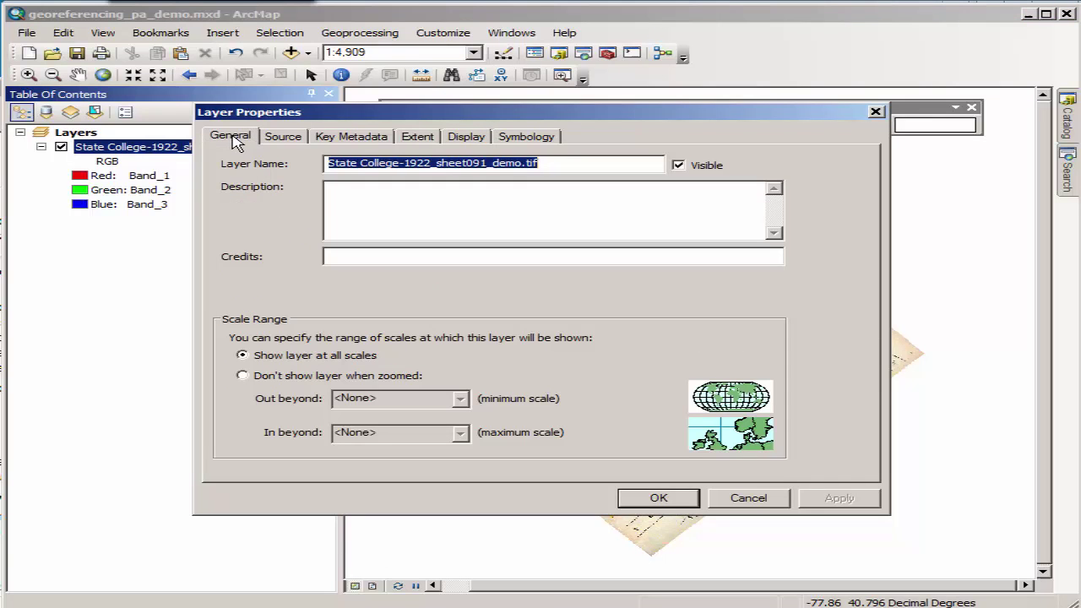
pyautogui.click(283, 137)
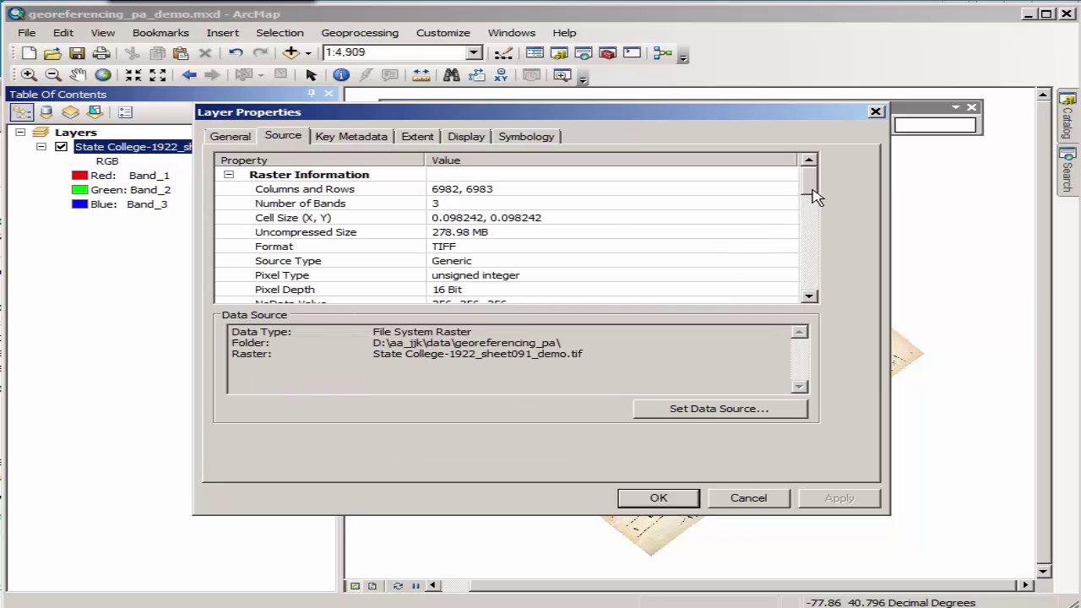
pyautogui.scroll(-1, 815, 202)
pyautogui.moveTo(820, 207); pyautogui.dragTo(811, 290)
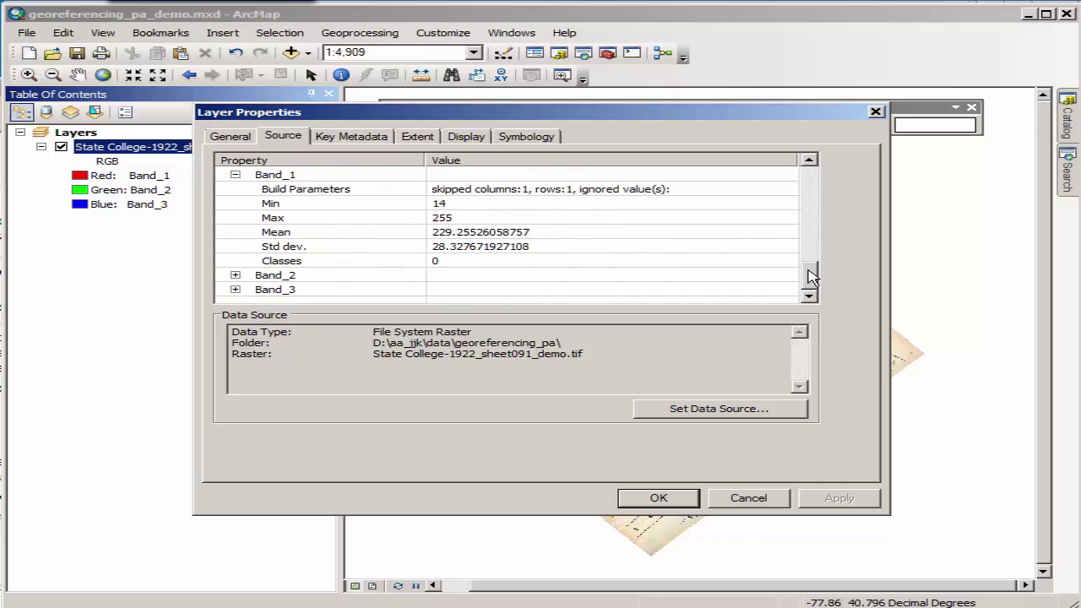
pyautogui.click(658, 498)
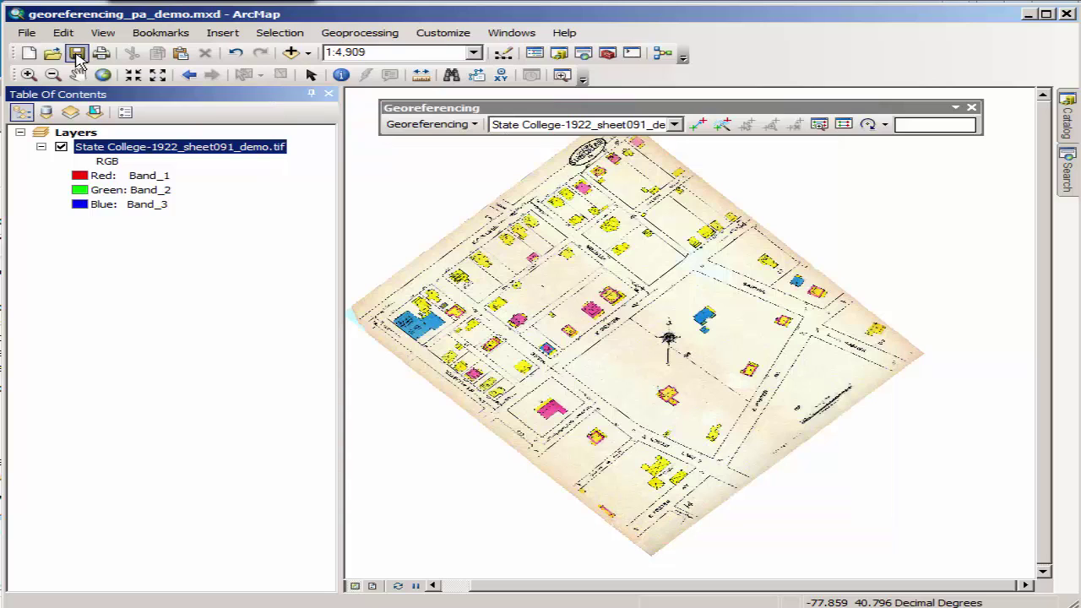
# - Start File > Share As > Service with Publish a service selected
pyautogui.click(34, 35)
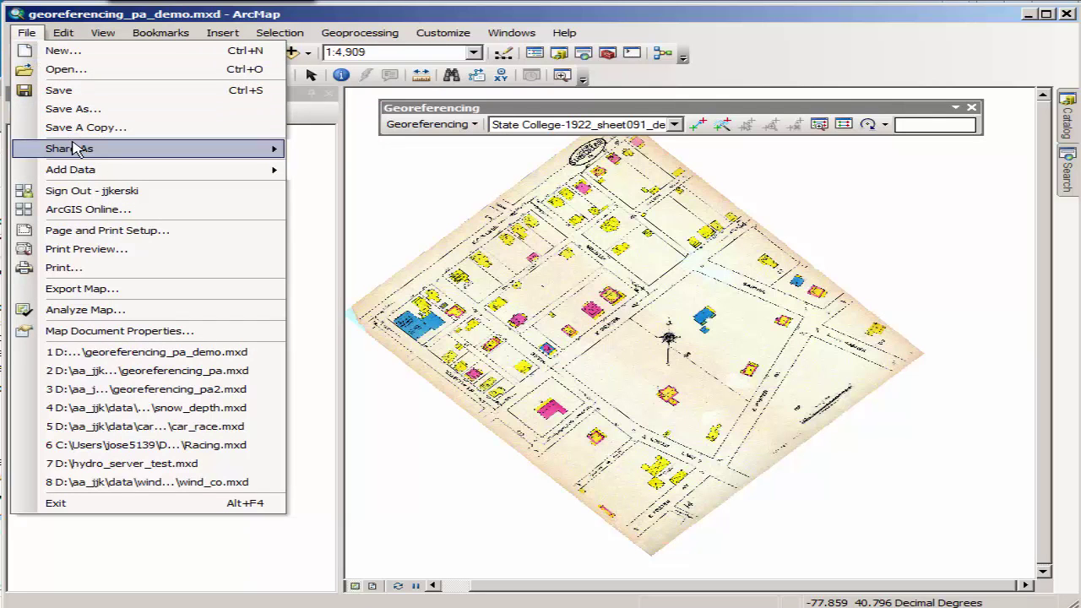
pyautogui.moveTo(243, 150)
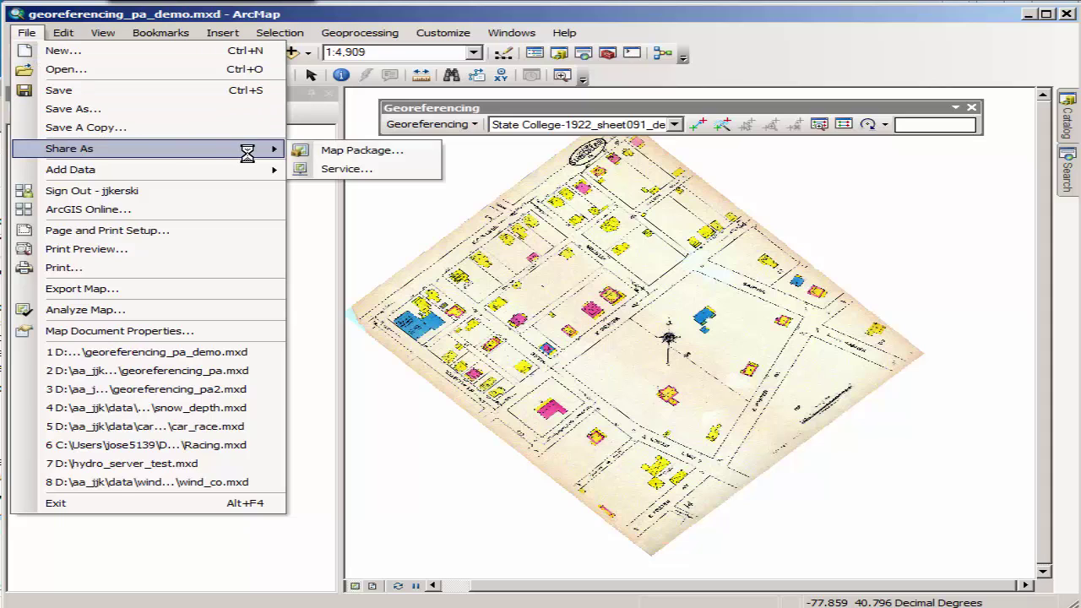
pyautogui.click(348, 170)
pyautogui.click(684, 460)
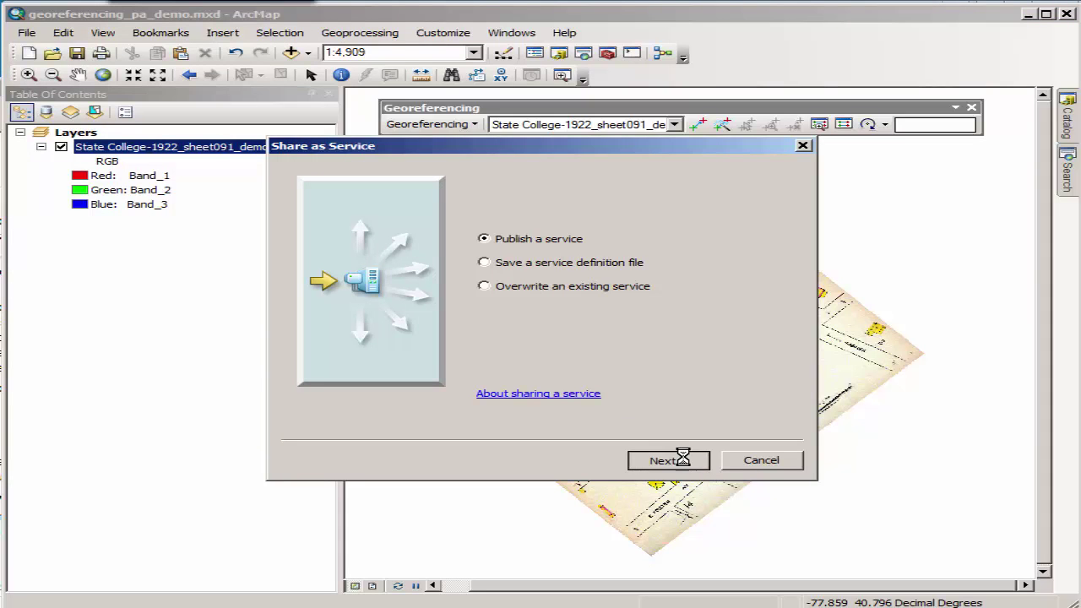